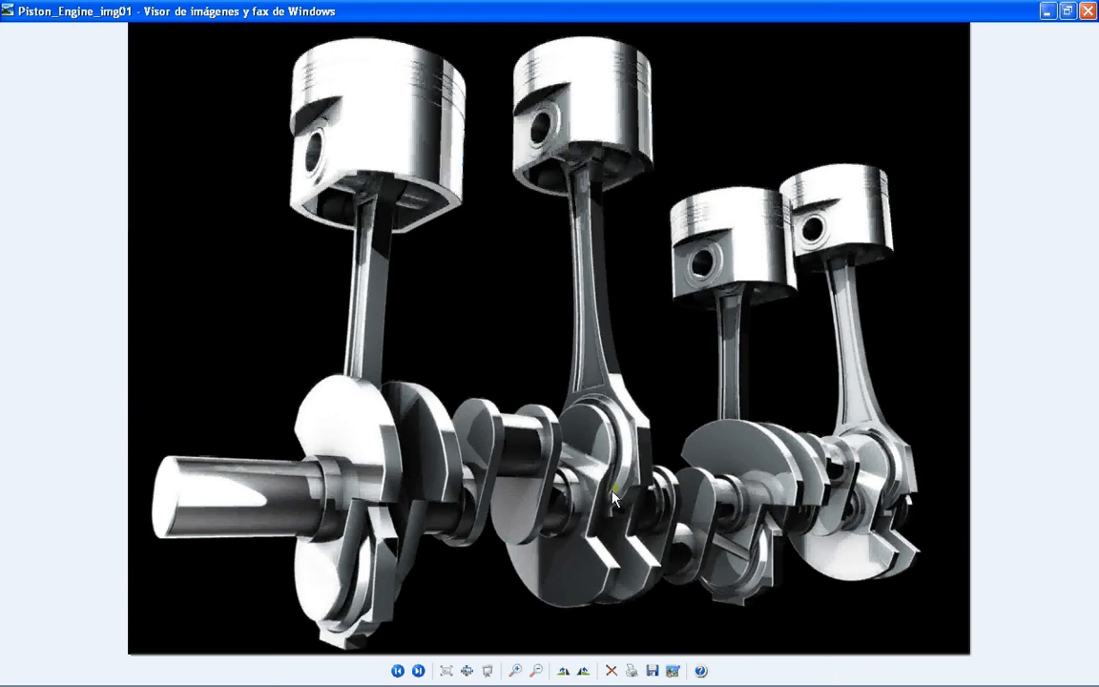
- Switch to Maya and set the linear working unit to inch in the preferences, saving the change
key("alt+Tab")
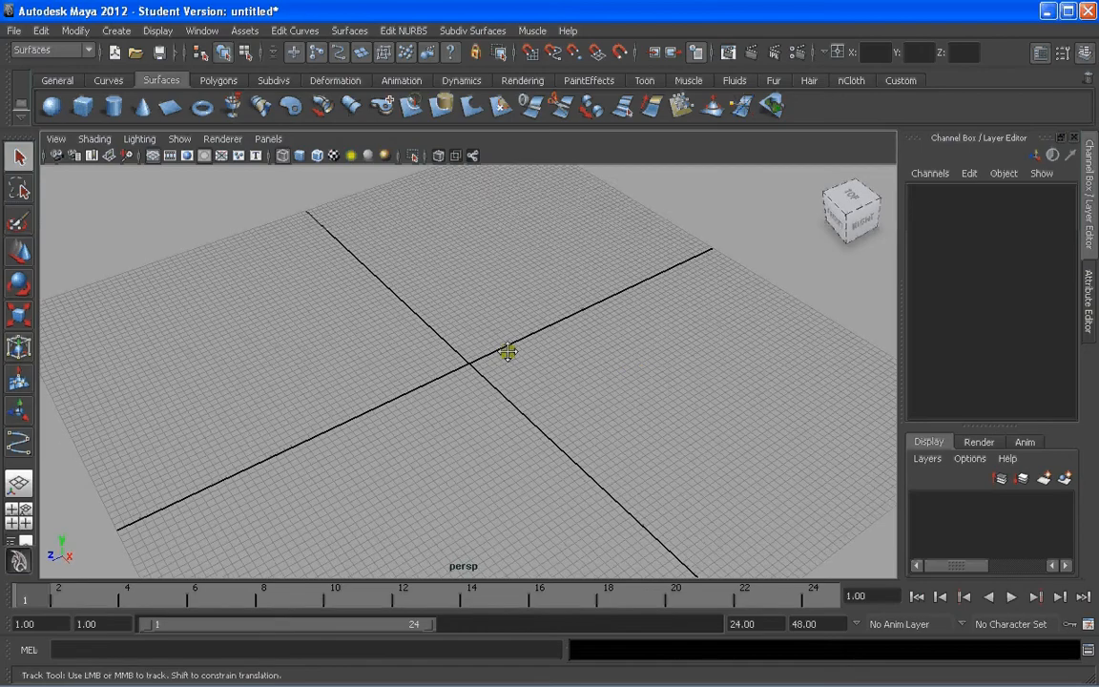
middle_click_drag(507, 352, 500, 348, "alt")
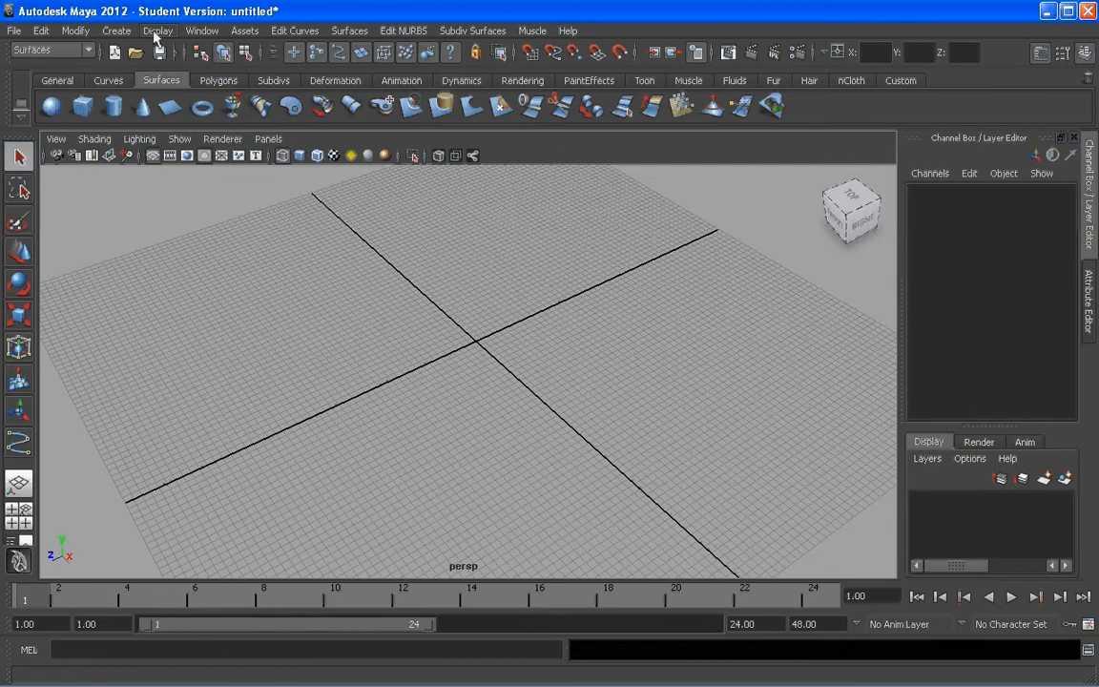
left_click(203, 31)
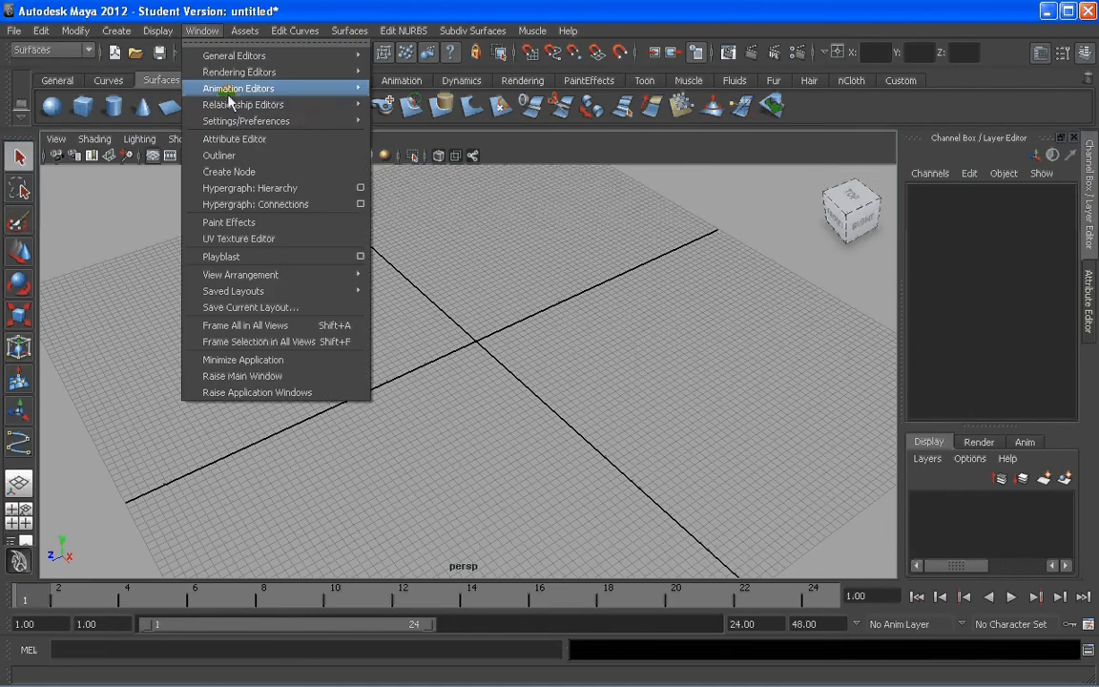
mouse_move(214, 120)
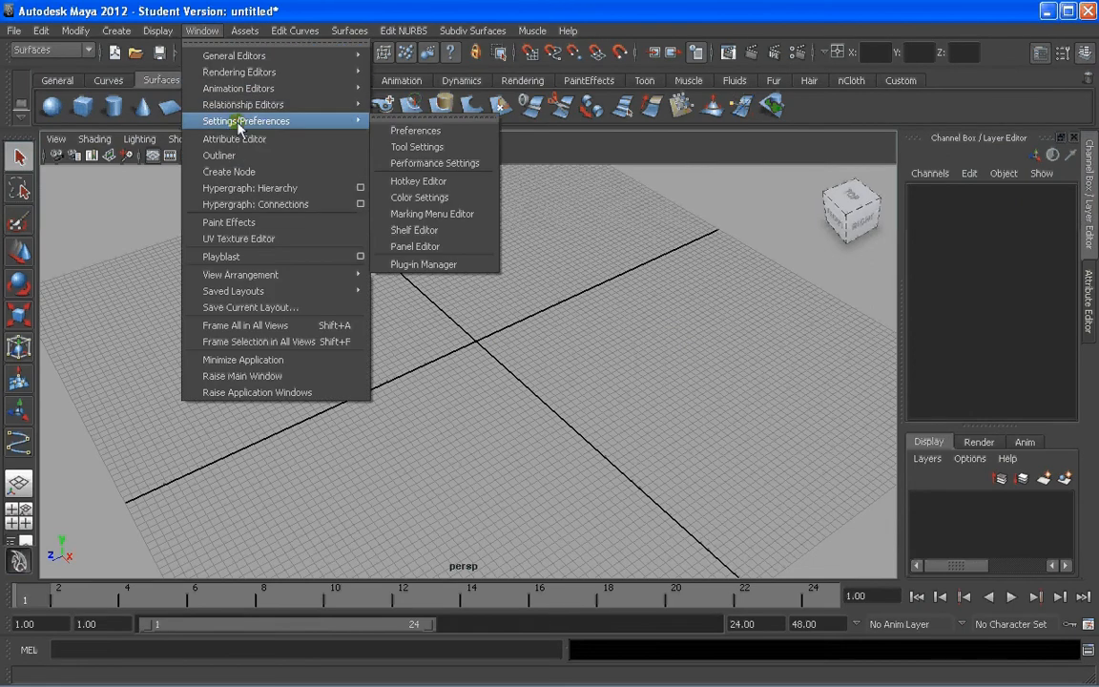
left_click(417, 131)
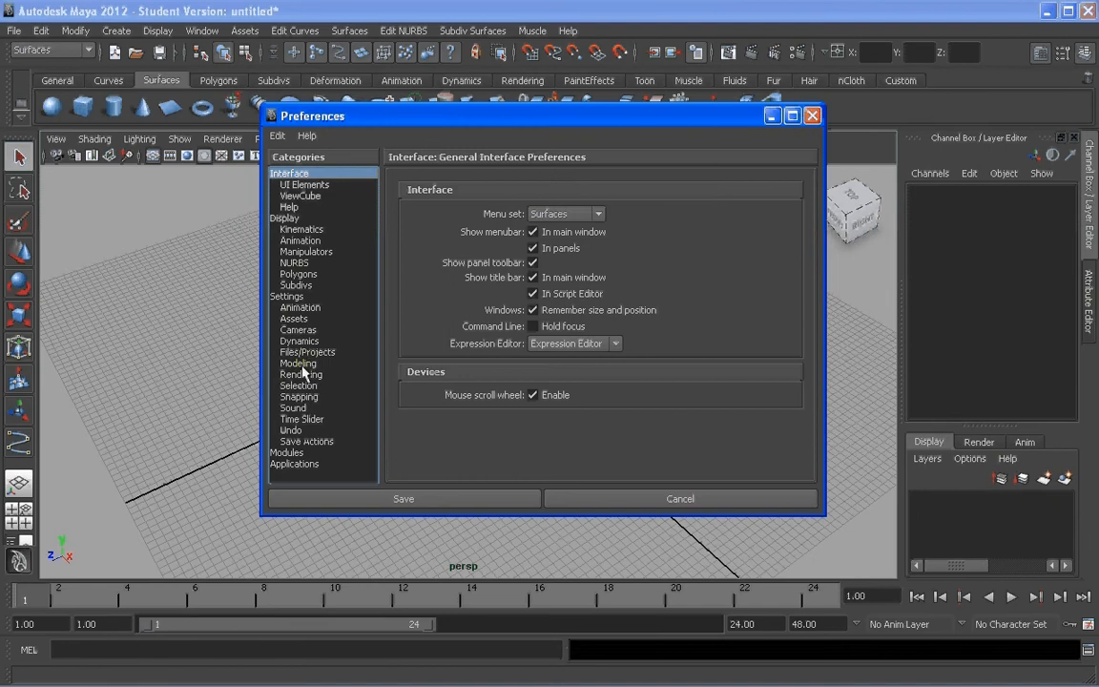
left_click(286, 296)
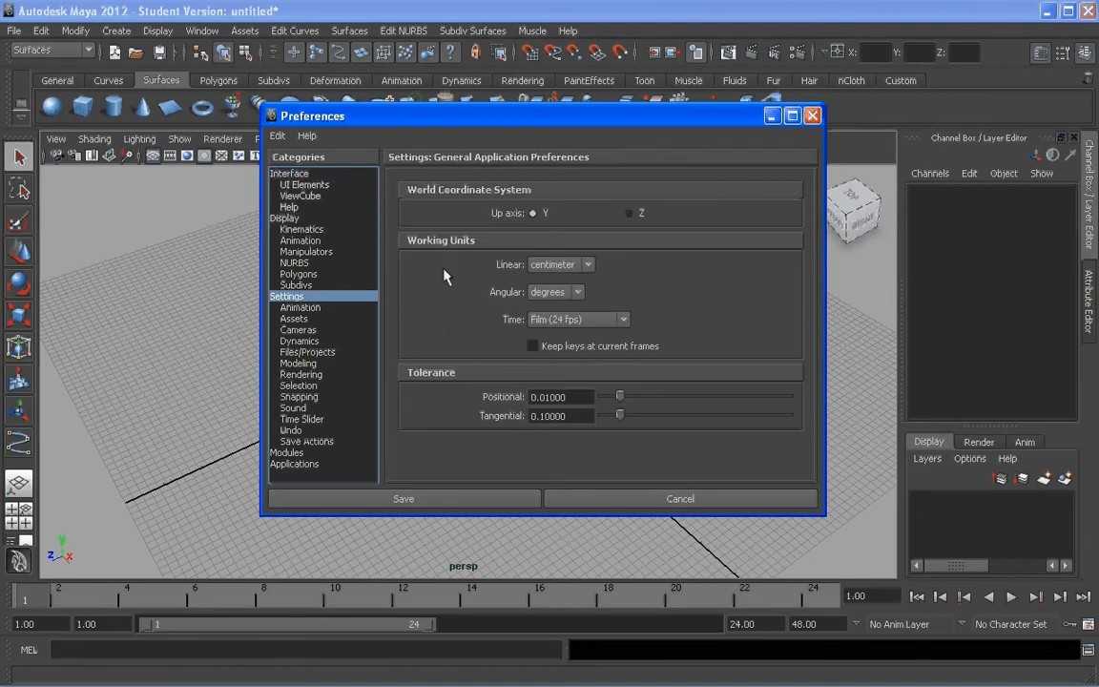
left_click(566, 267)
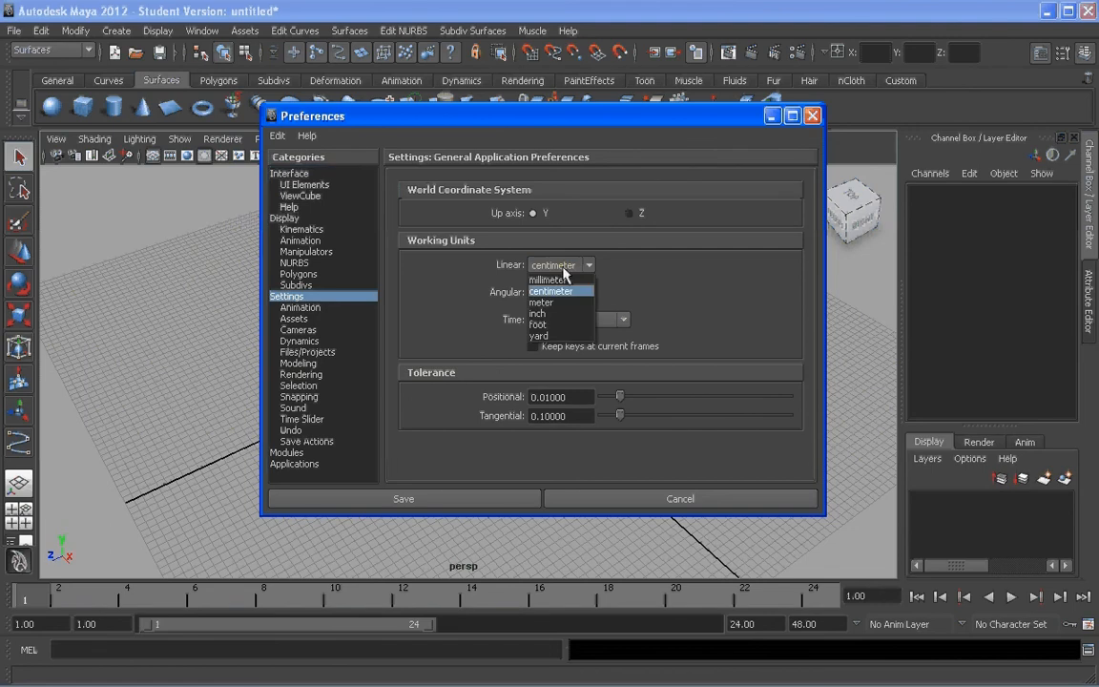
left_click(550, 314)
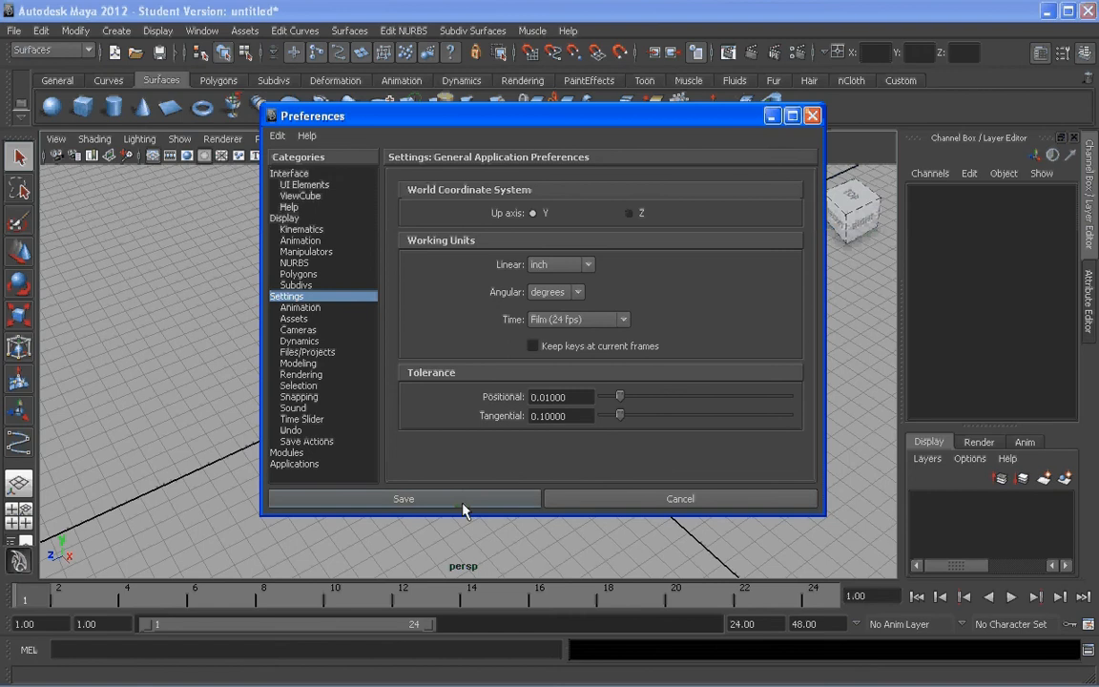
left_click(464, 499)
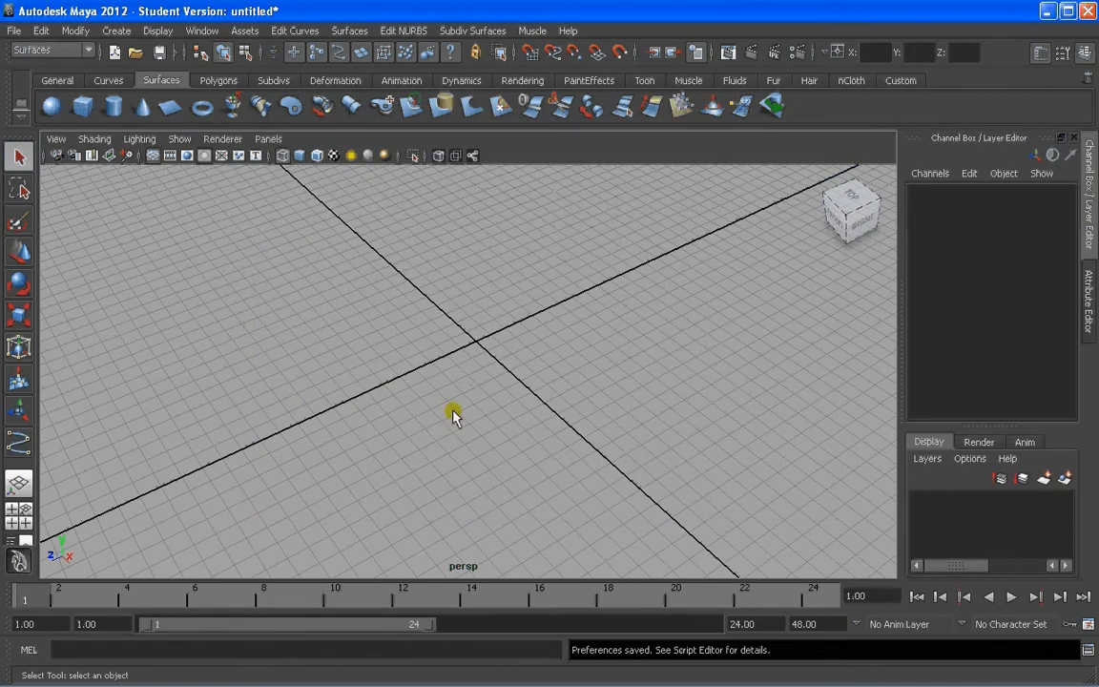
left_click_drag(464, 372, 483, 370, "alt")
scroll(484, 372, "up", 3)
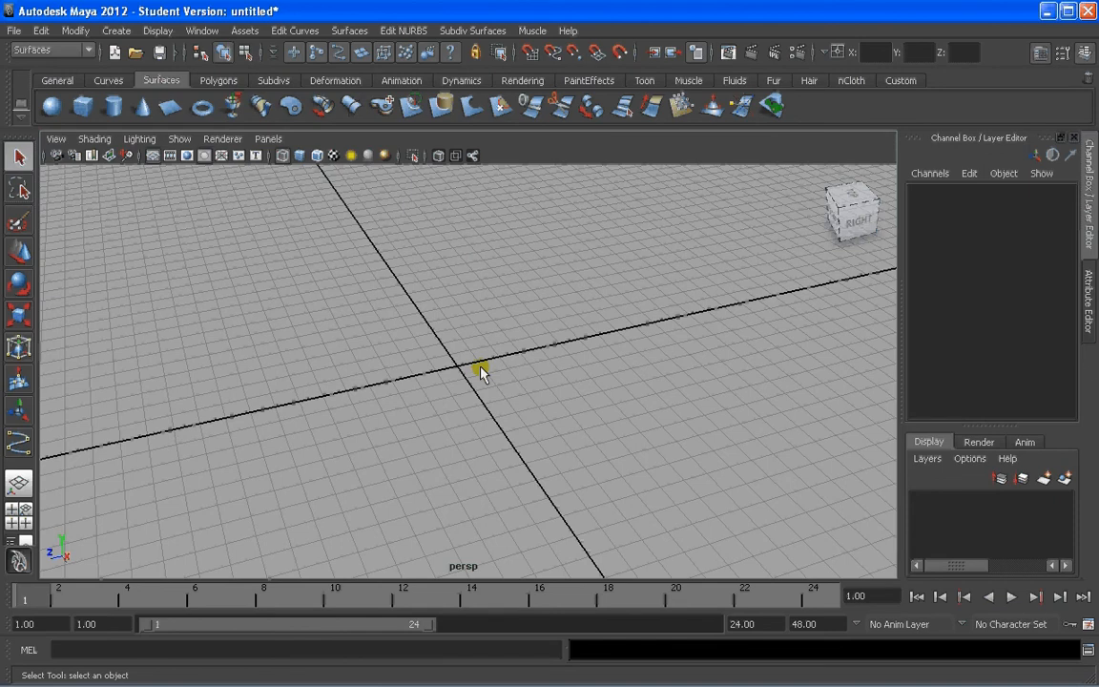
right_click_drag(450, 367, 460, 392, "alt")
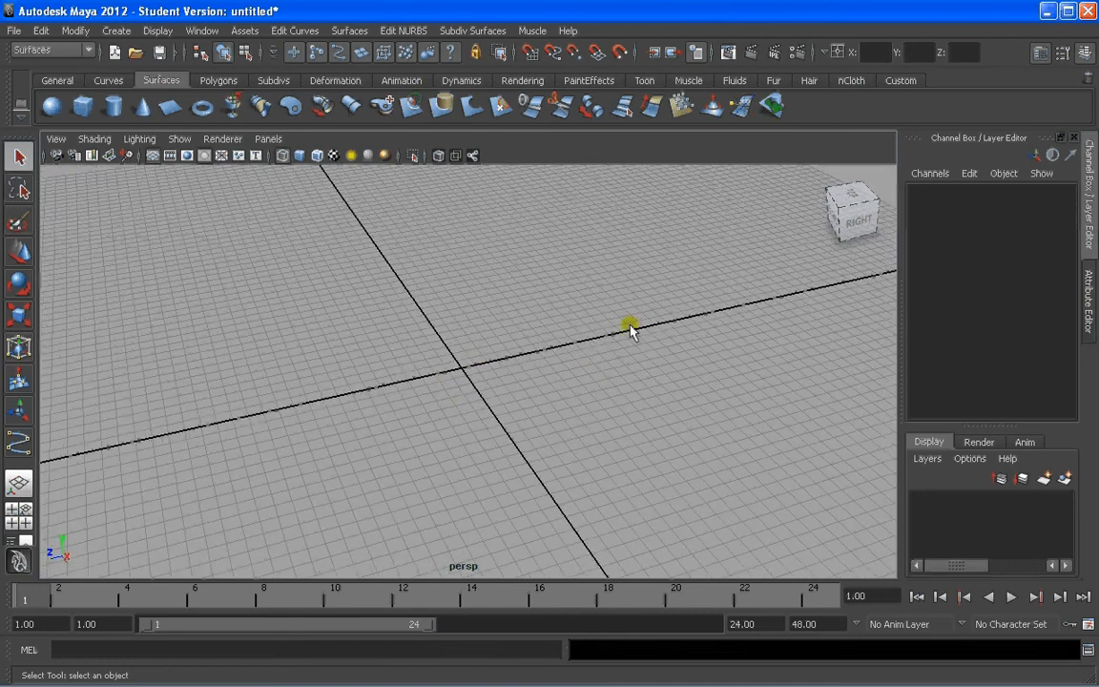
left_click_drag(629, 329, 454, 381, "alt")
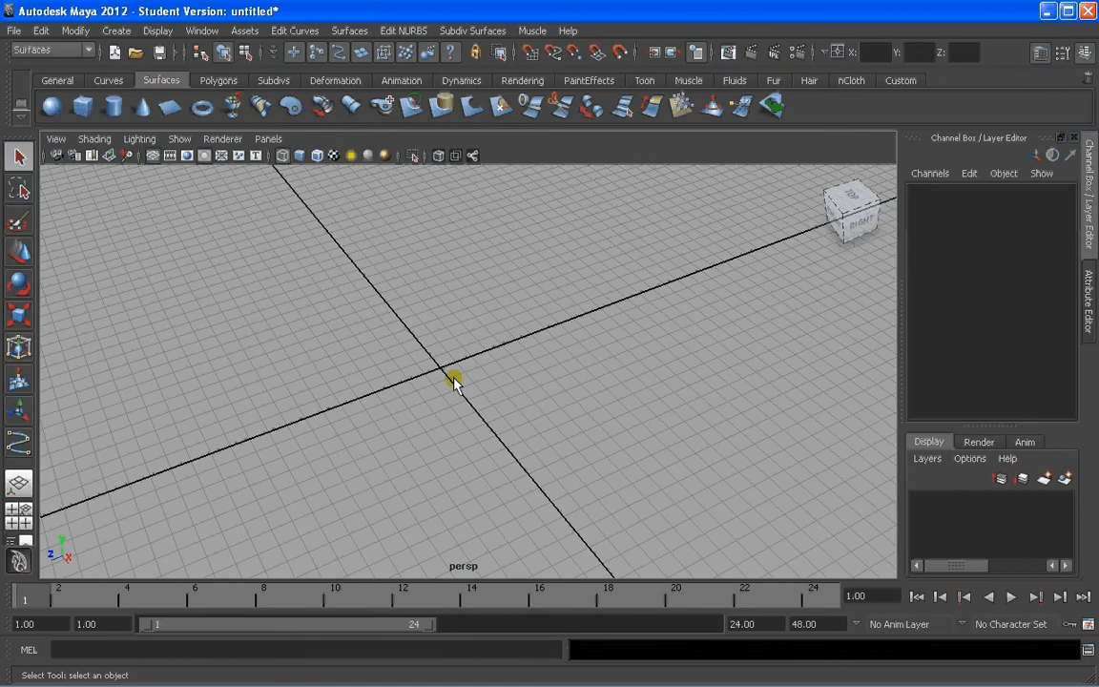
left_click_drag(454, 380, 466, 357, "alt")
left_click(116, 30)
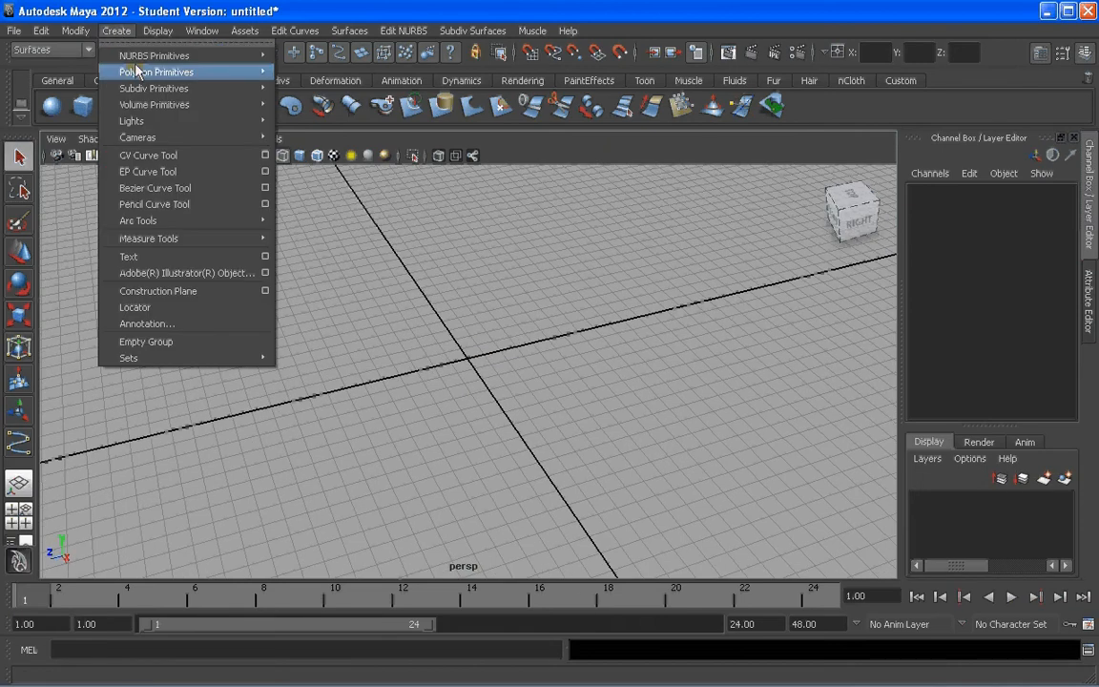
mouse_move(141, 54)
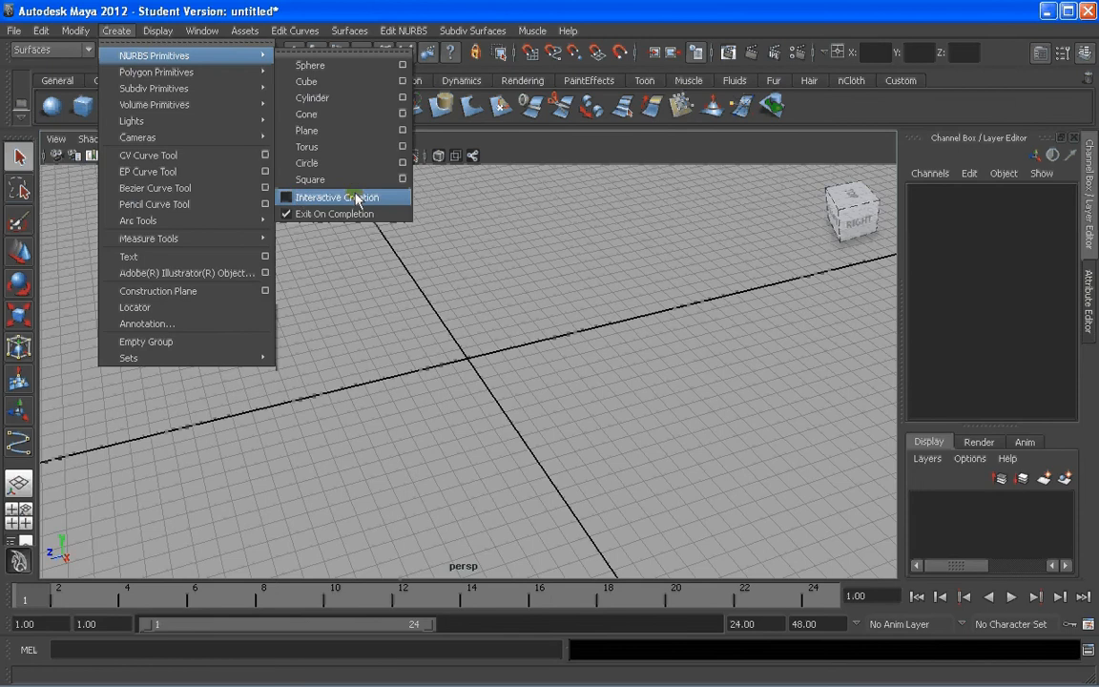
left_click(512, 397)
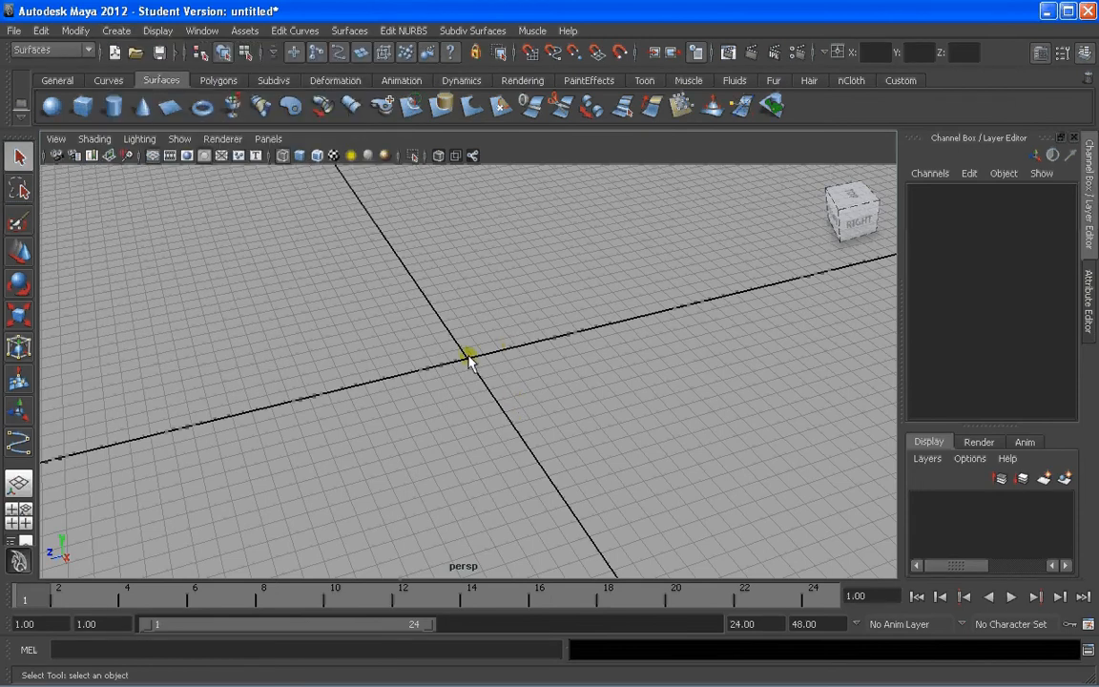
left_click_drag(468, 360, 517, 314, "alt")
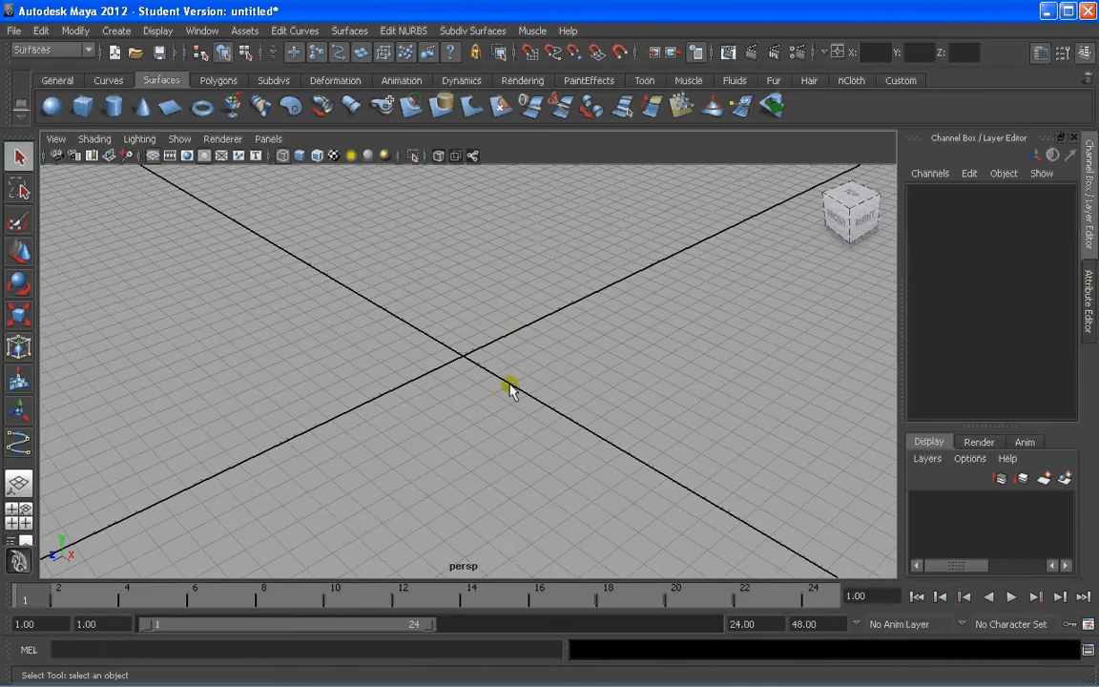
left_click_drag(511, 386, 502, 356, "alt")
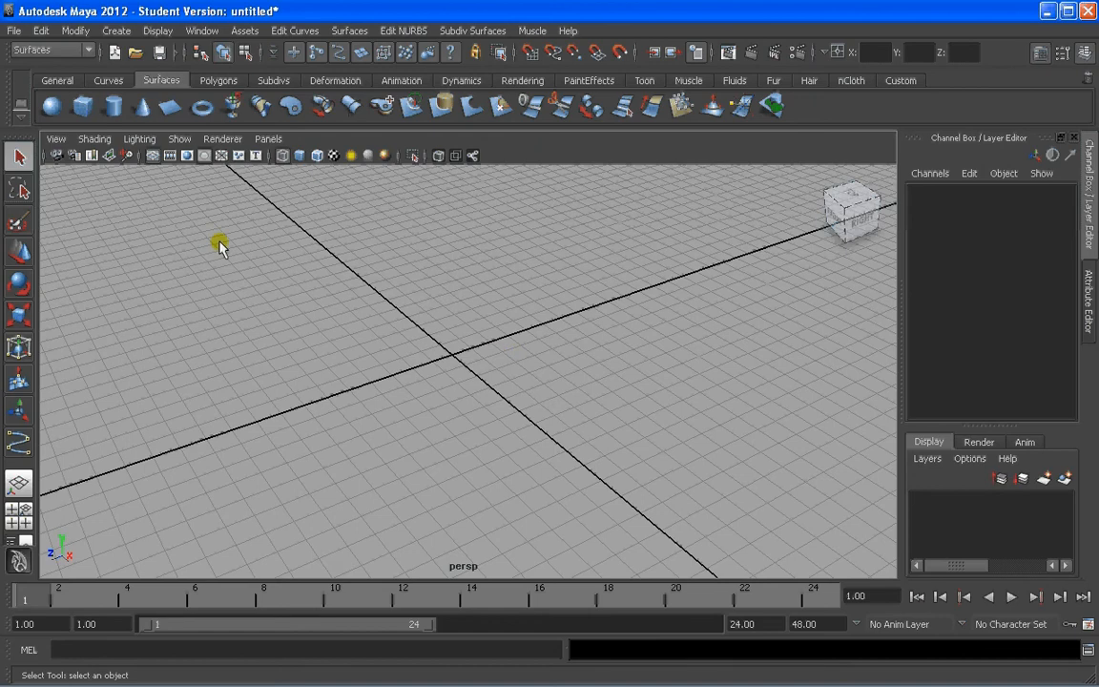
- Draw a degree 1 Linear CV curve along the Z axis, snapped to the adjacent grid points on both sides of the origin
left_click(116, 30)
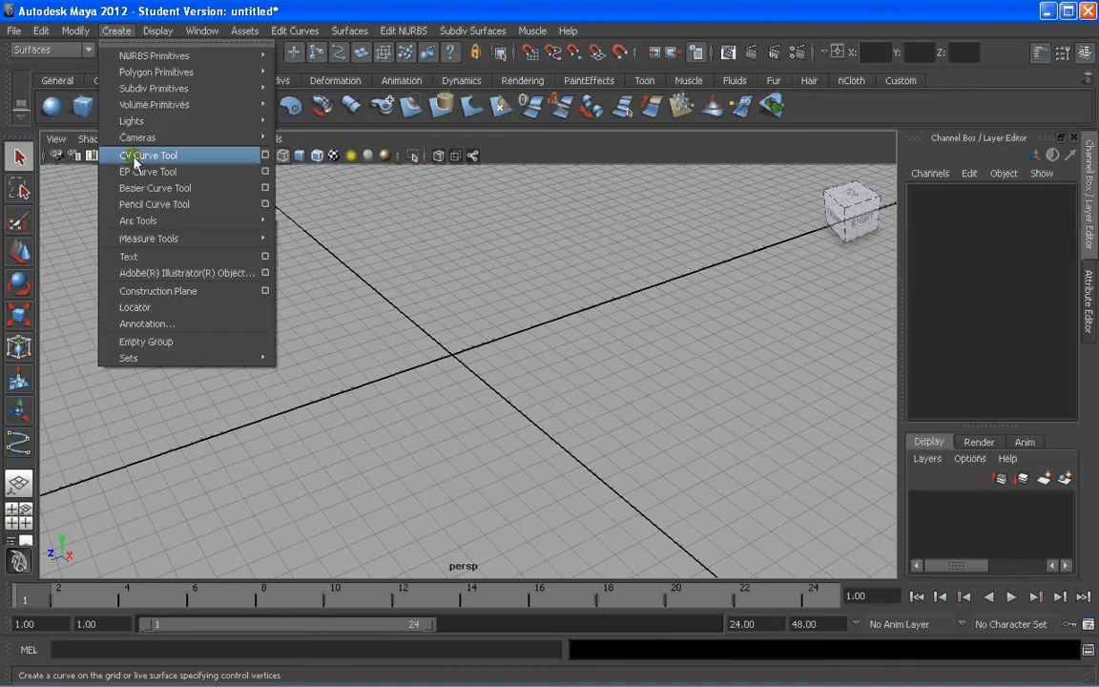
left_click(266, 156)
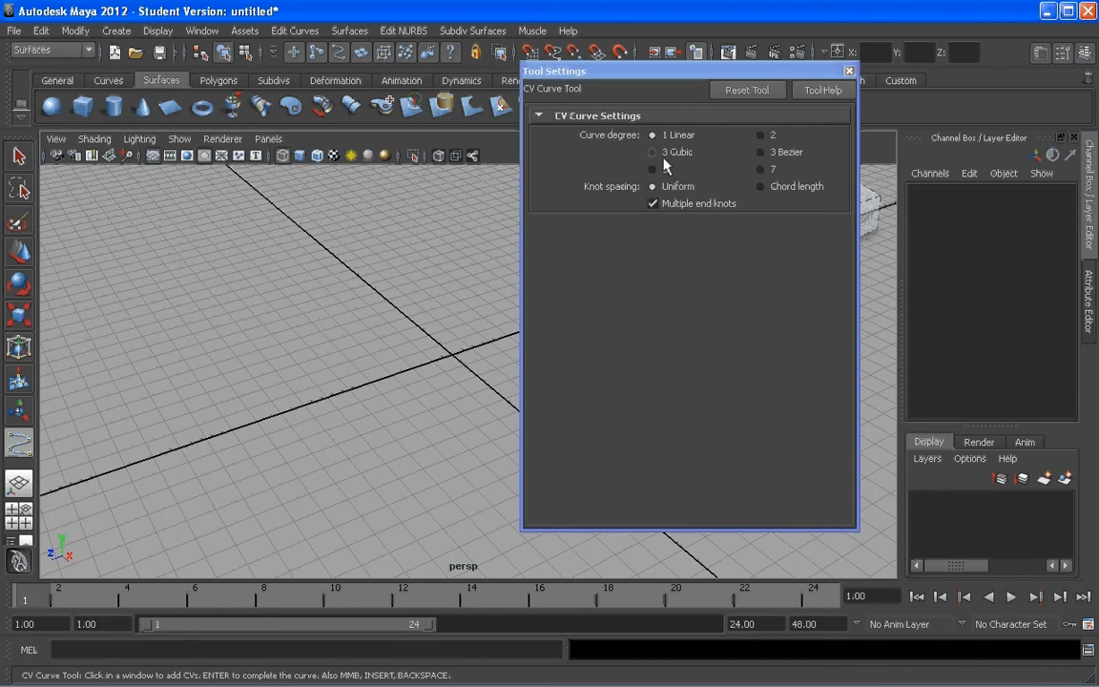
left_click(849, 72)
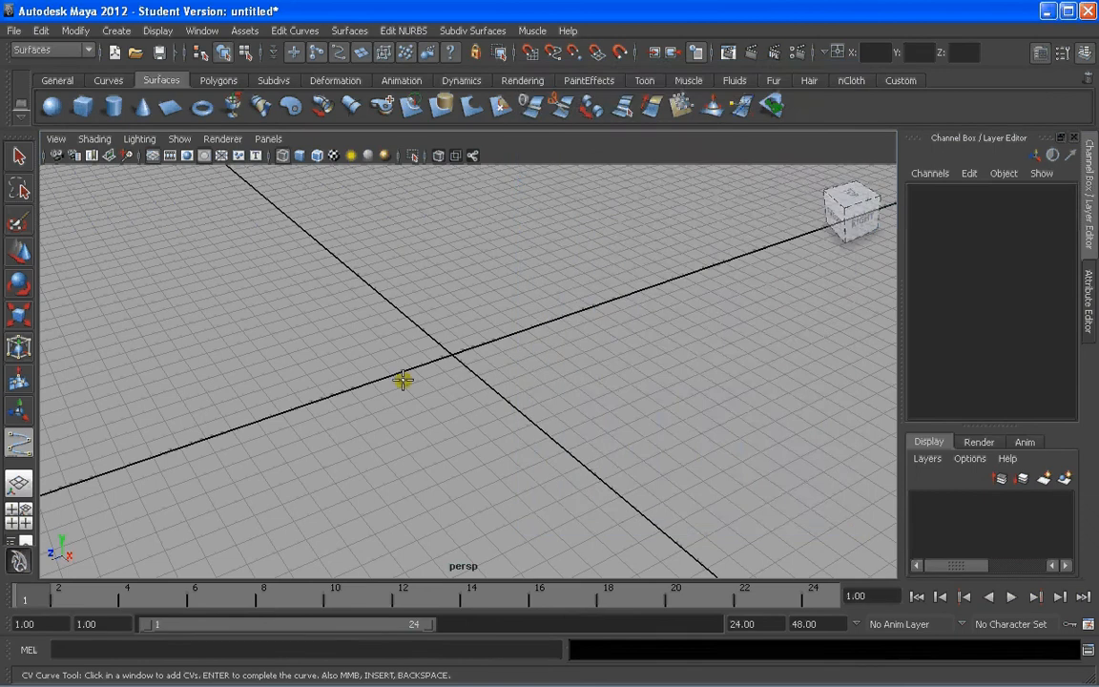
left_click_drag(399, 380, 452, 382, "alt")
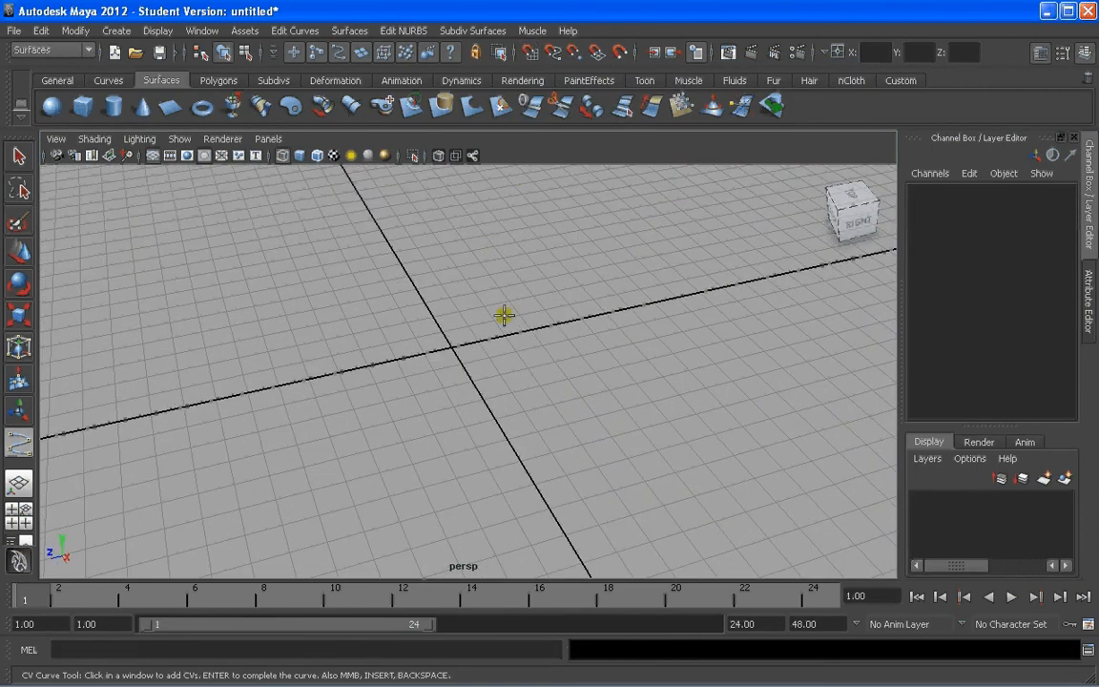
key("x")
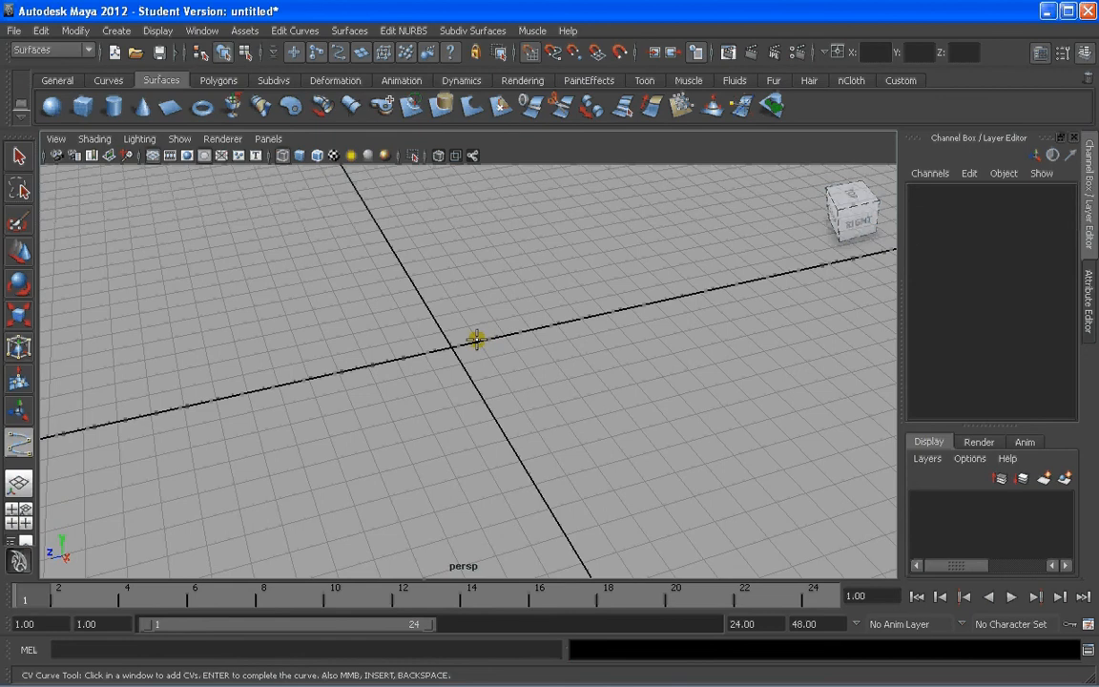
left_click(424, 353)
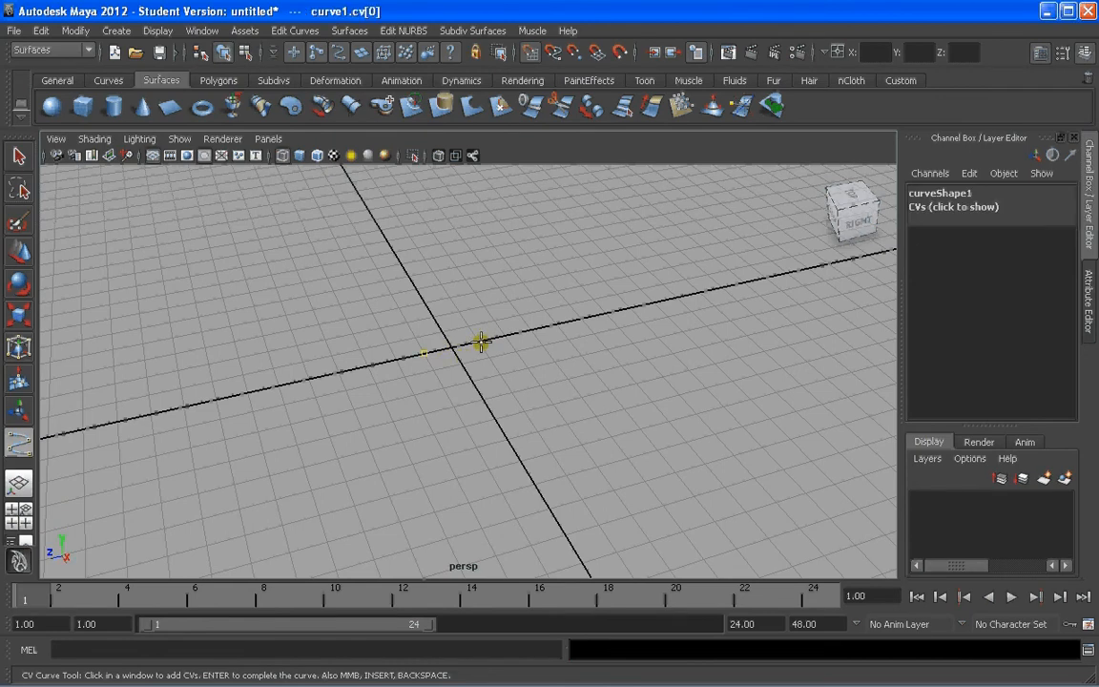
left_click(481, 342)
key("Return")
- Set the Z-axis curve's Scale Z to 10 and deselect it
left_click_drag(510, 380, 458, 372, "alt")
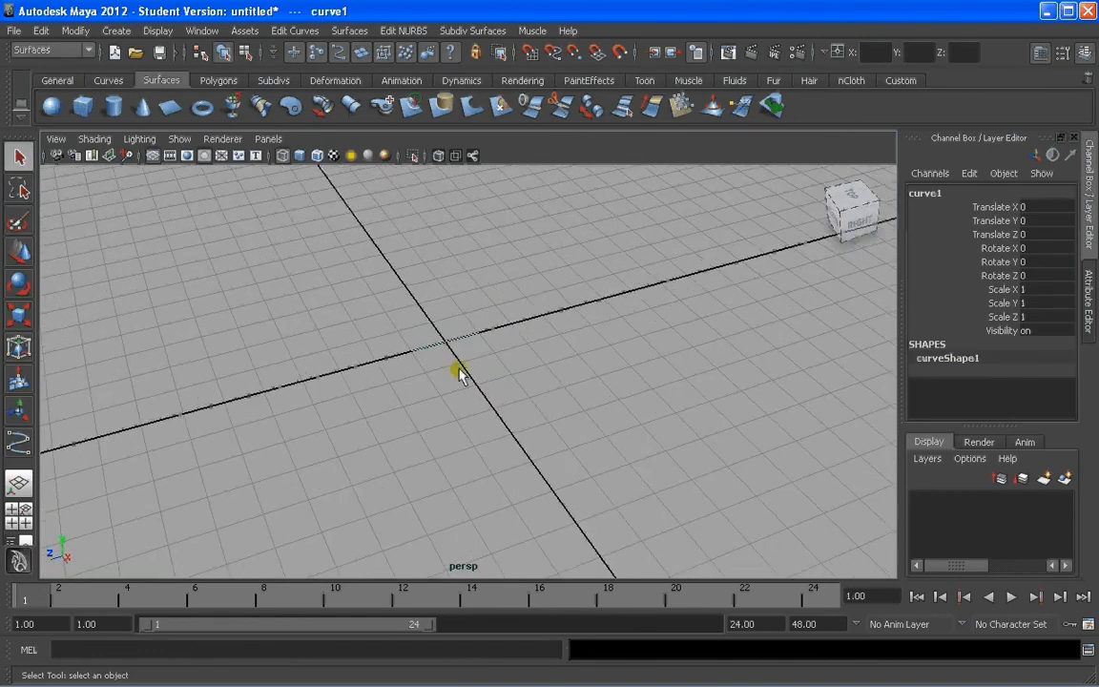
double_click(1034, 289)
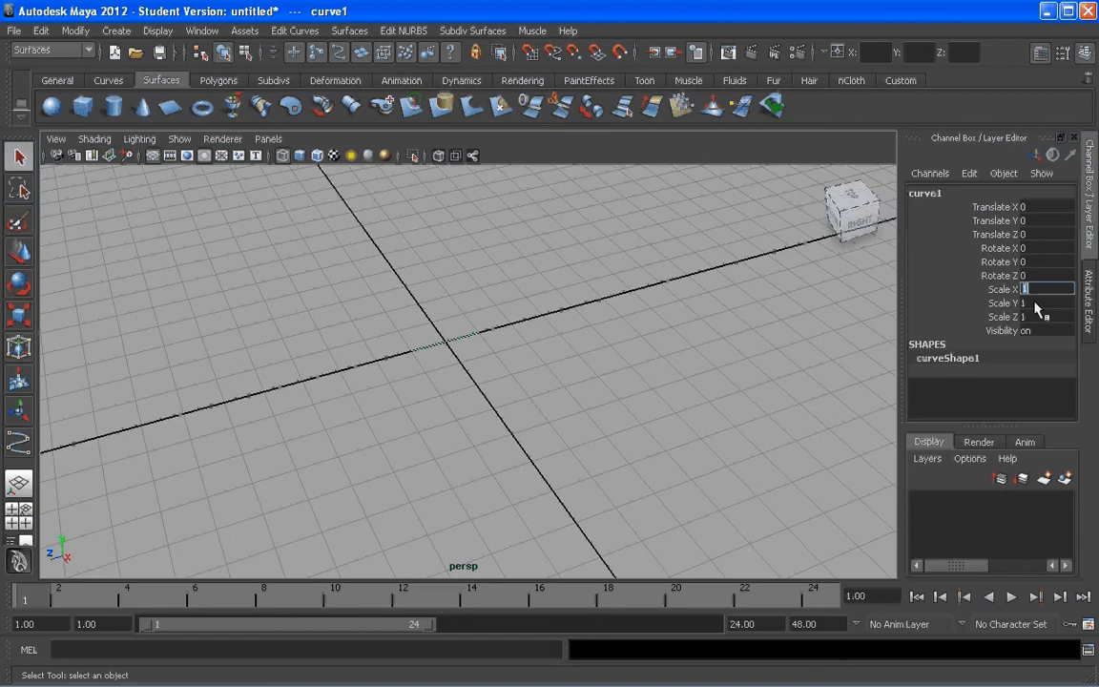
key("Tab")
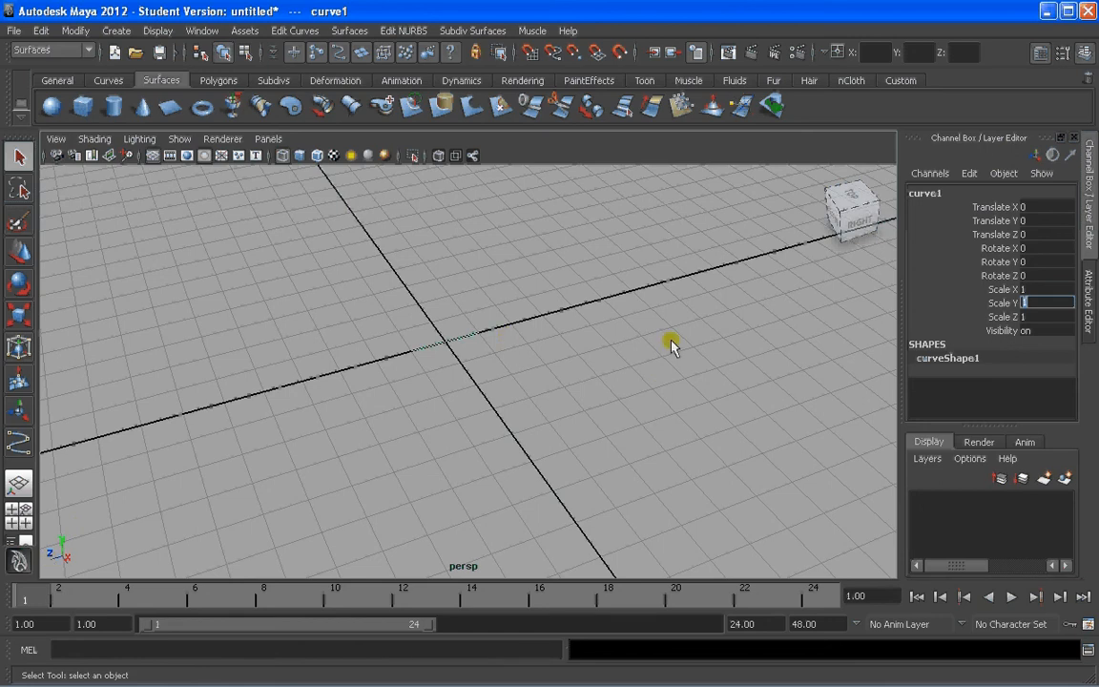
key("Tab")
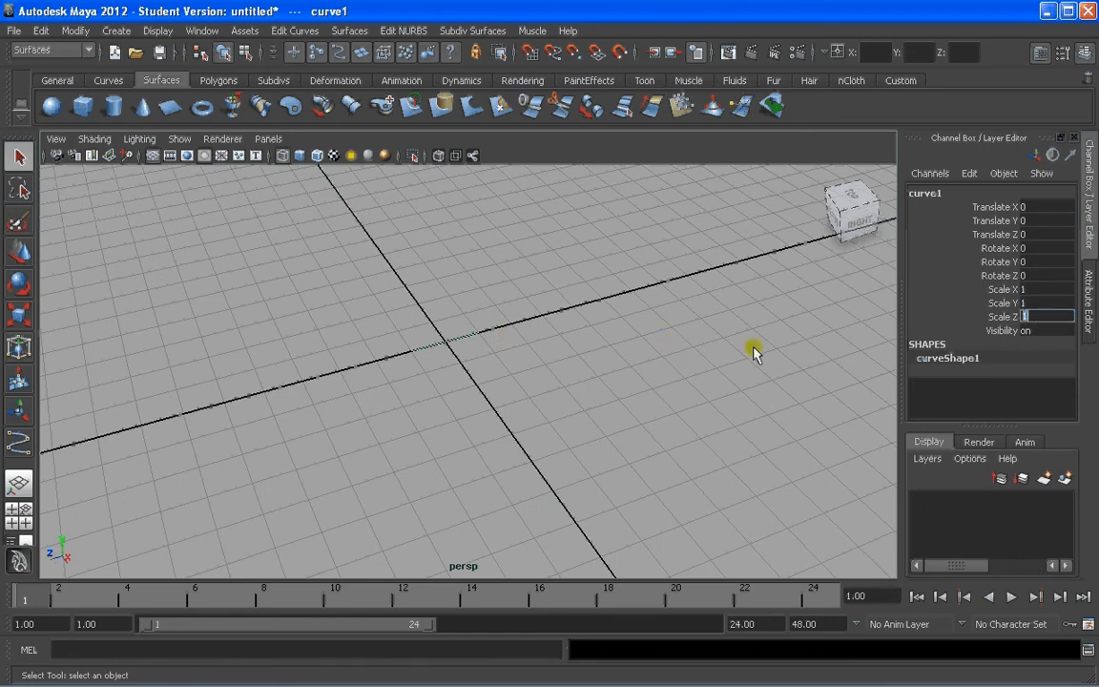
type("10")
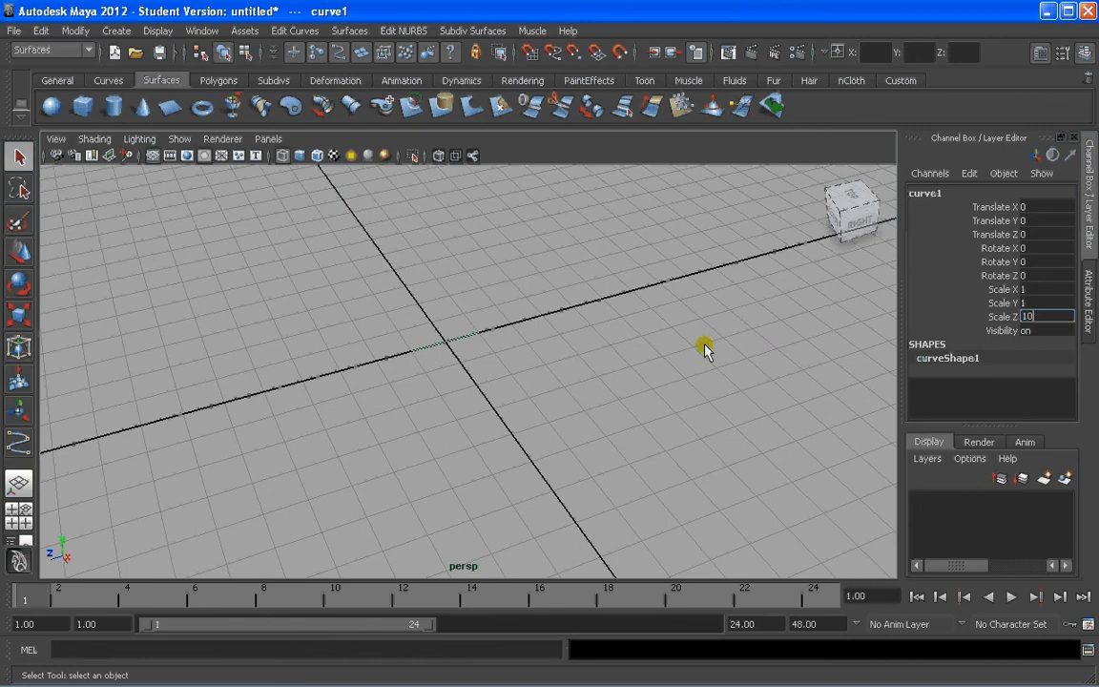
key("Return")
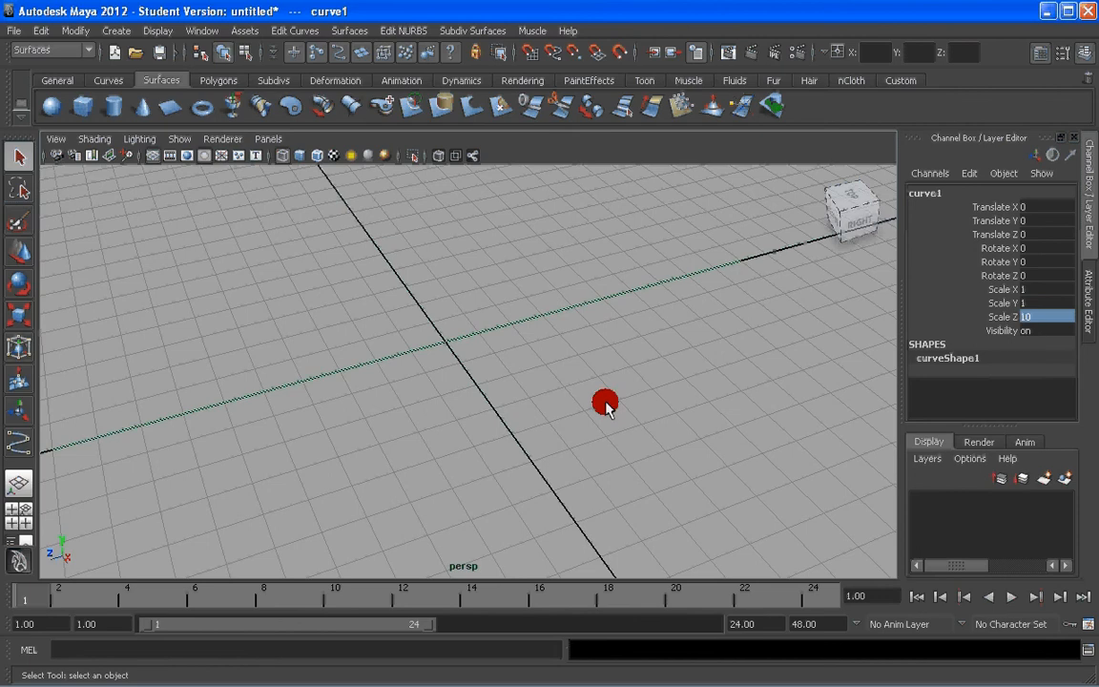
left_click(606, 403)
scroll(592, 393, "down", 4)
left_click_drag(482, 329, 461, 385)
left_click(476, 382)
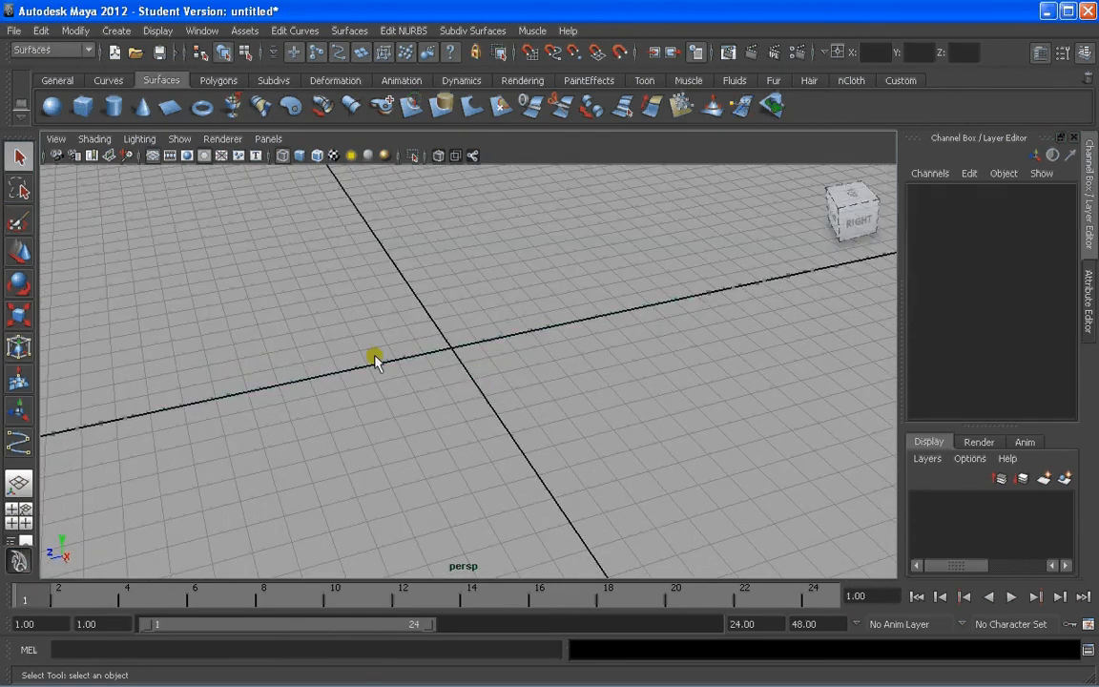
- Draw a linear CV curve in the front view, snapped from the origin to one grid unit up the Y axis
left_click(18, 510)
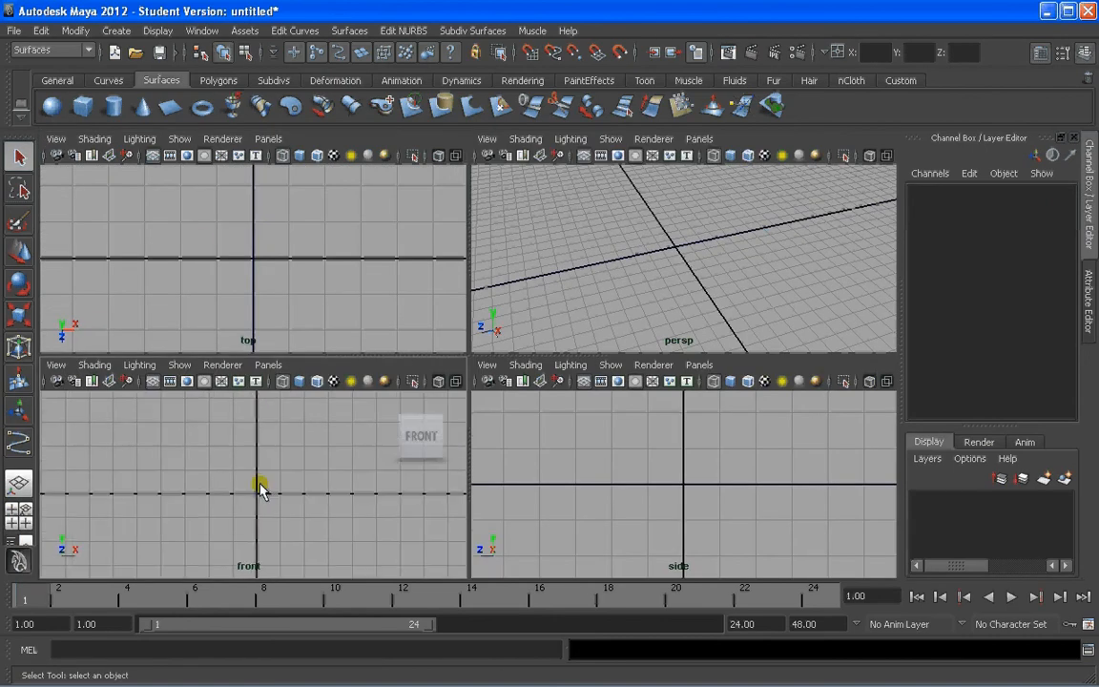
left_click(116, 30)
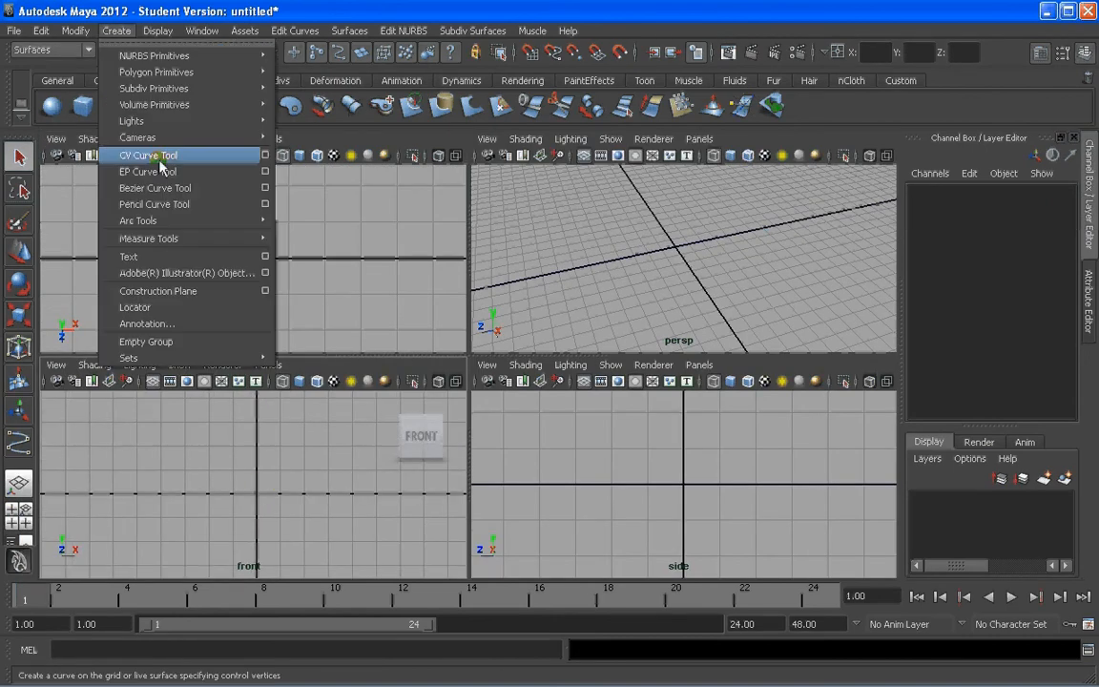
left_click(150, 158)
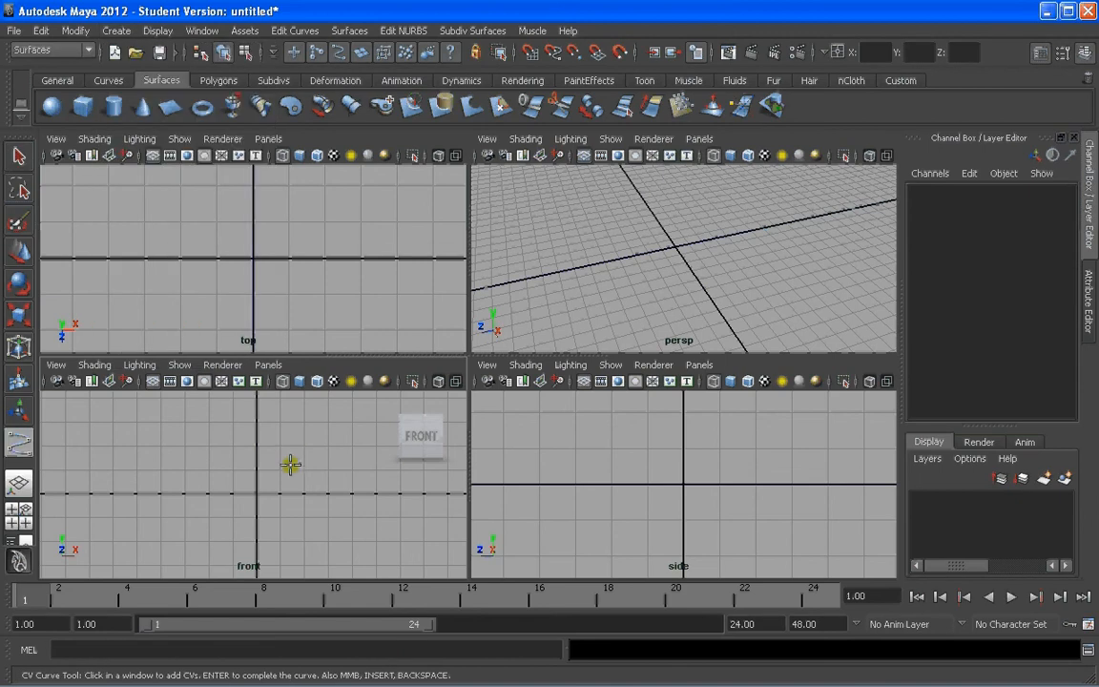
middle_click_drag(287, 464, 271, 508, "alt")
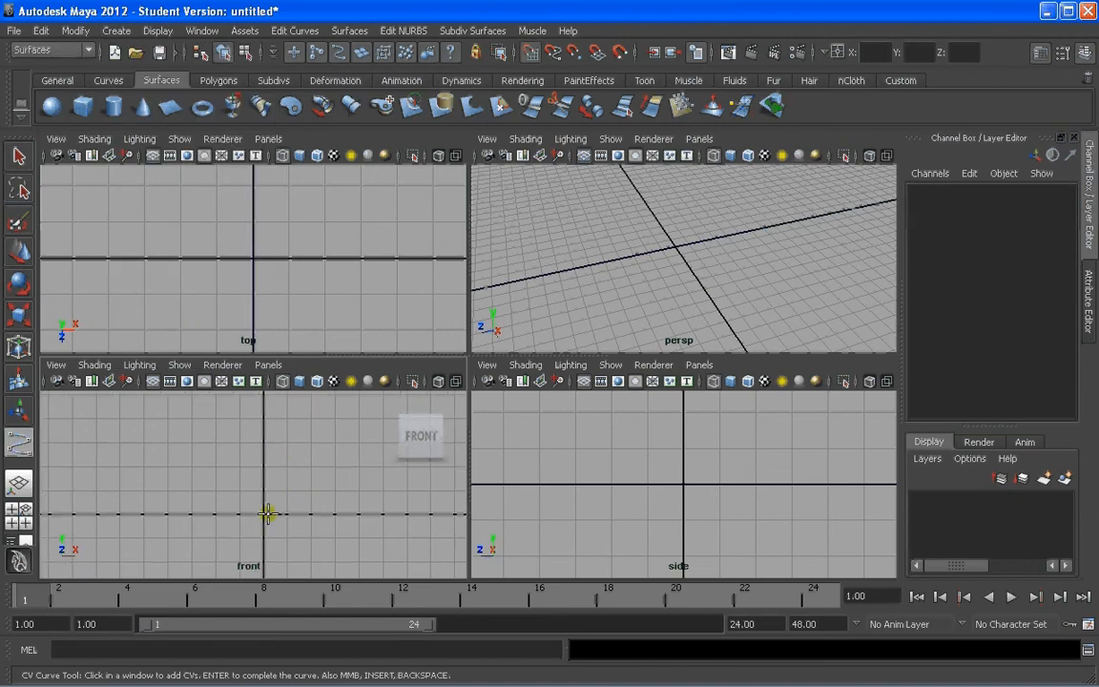
left_click(263, 513)
left_click(264, 489)
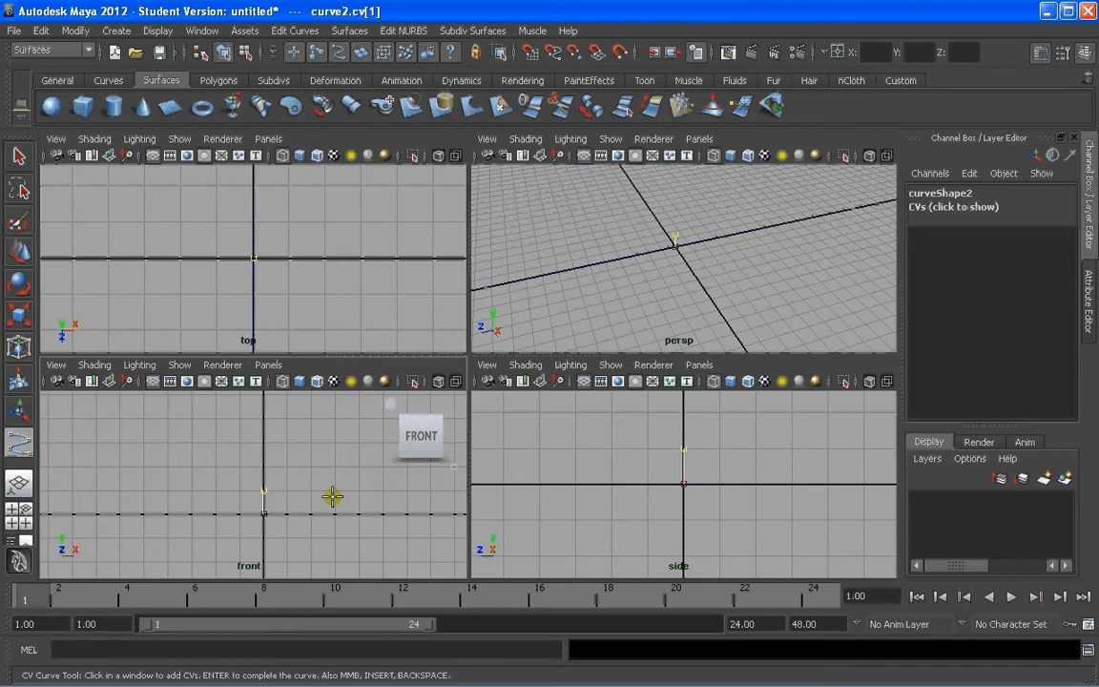
key("q")
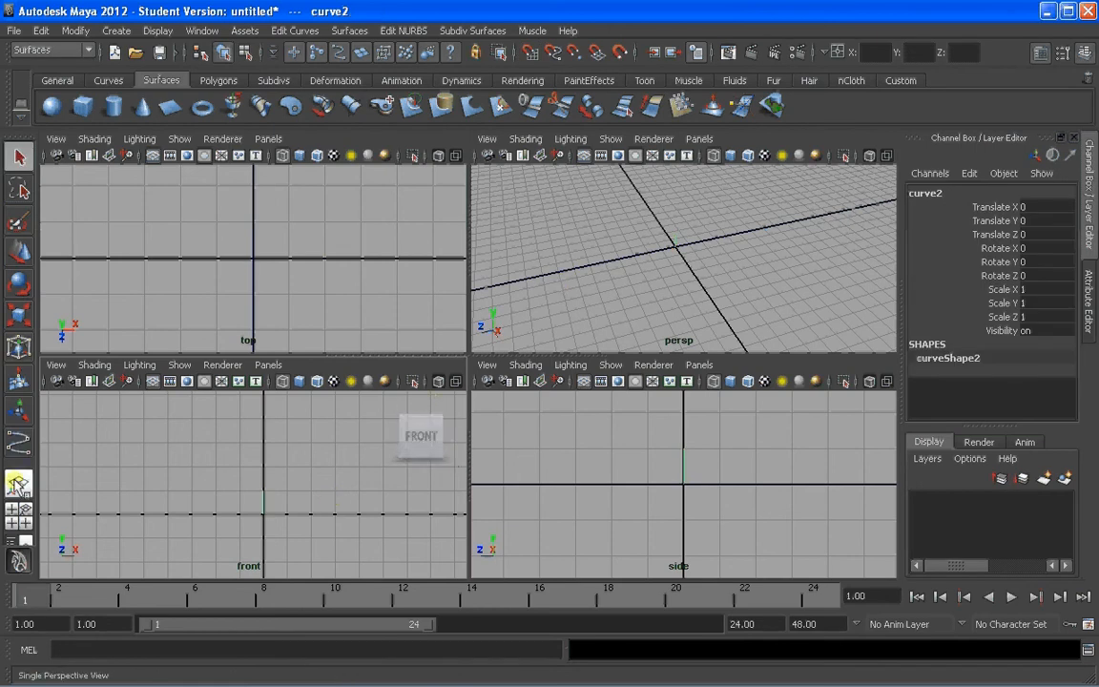
- Set the vertical curve's Scale Y to 8 in the perspective view and deselect it
left_click(18, 482)
left_click(493, 327)
left_click_drag(493, 327, 396, 294, "alt")
left_click_drag(510, 286, 528, 311, "alt")
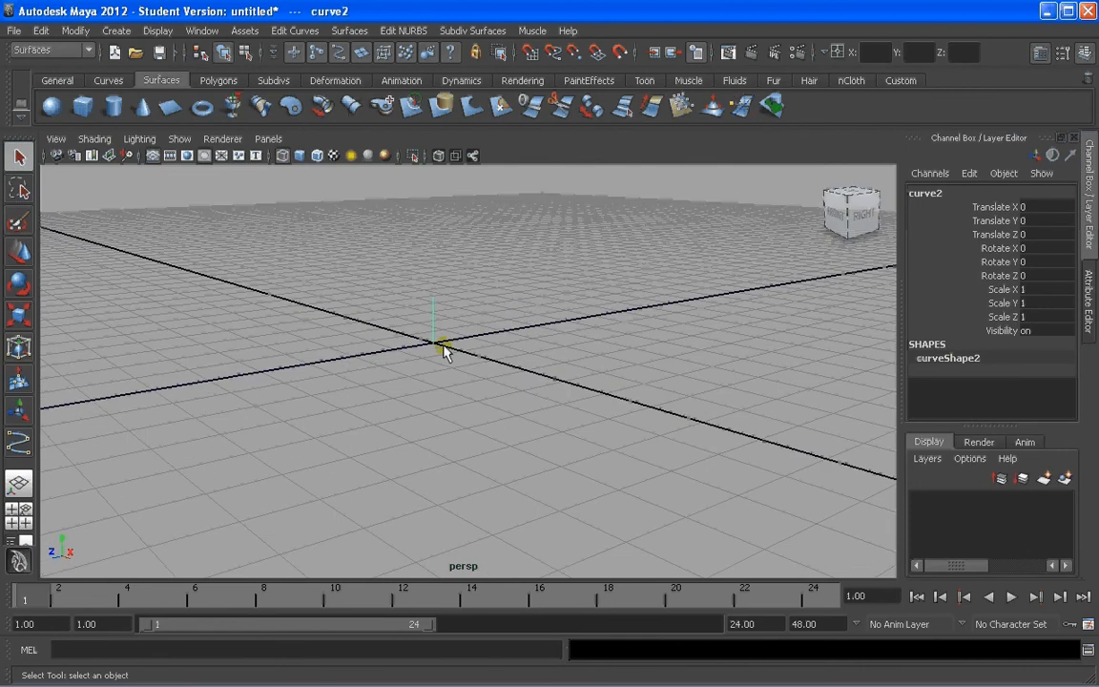
left_click_drag(593, 391, 577, 385, "alt")
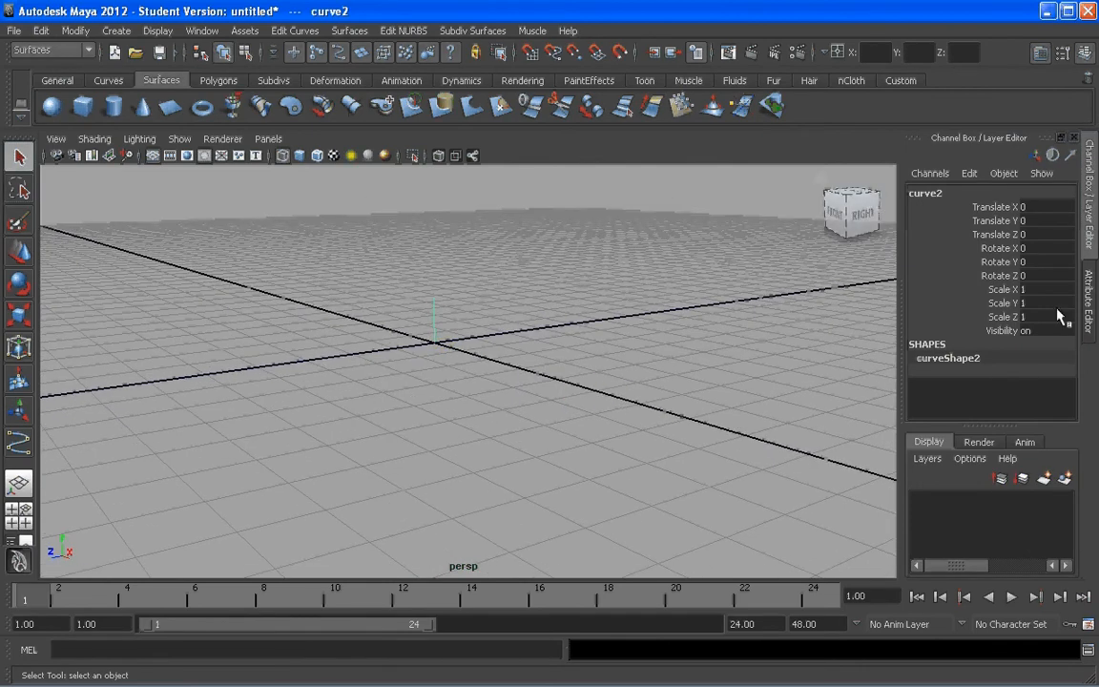
left_click(1041, 303)
type("8")
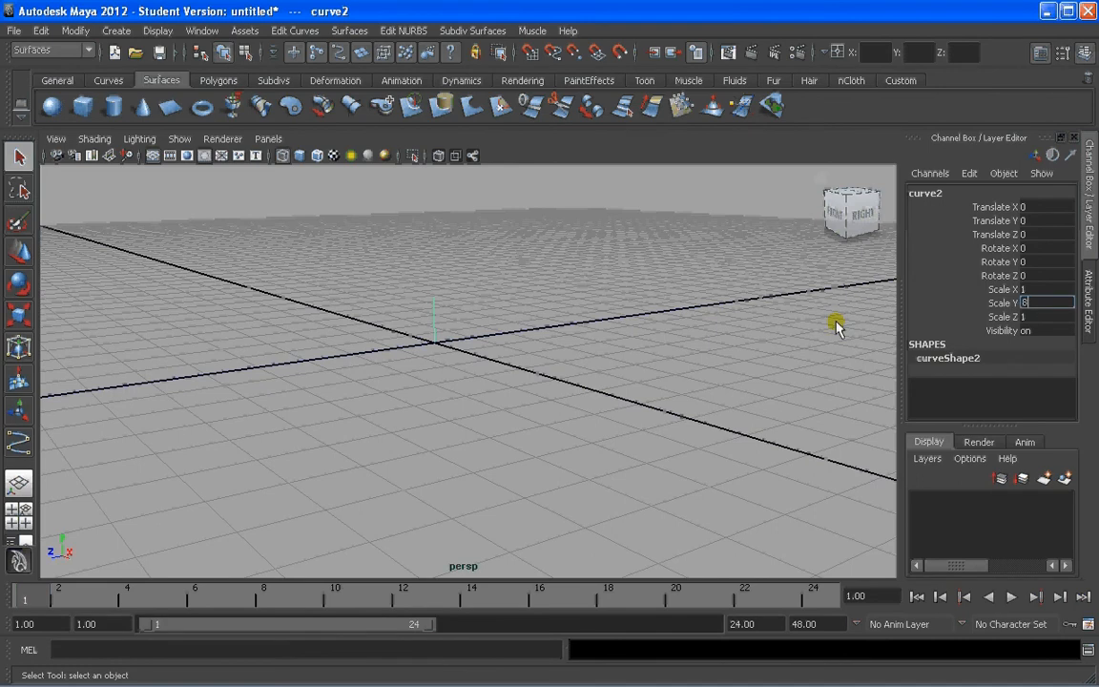
key("Return")
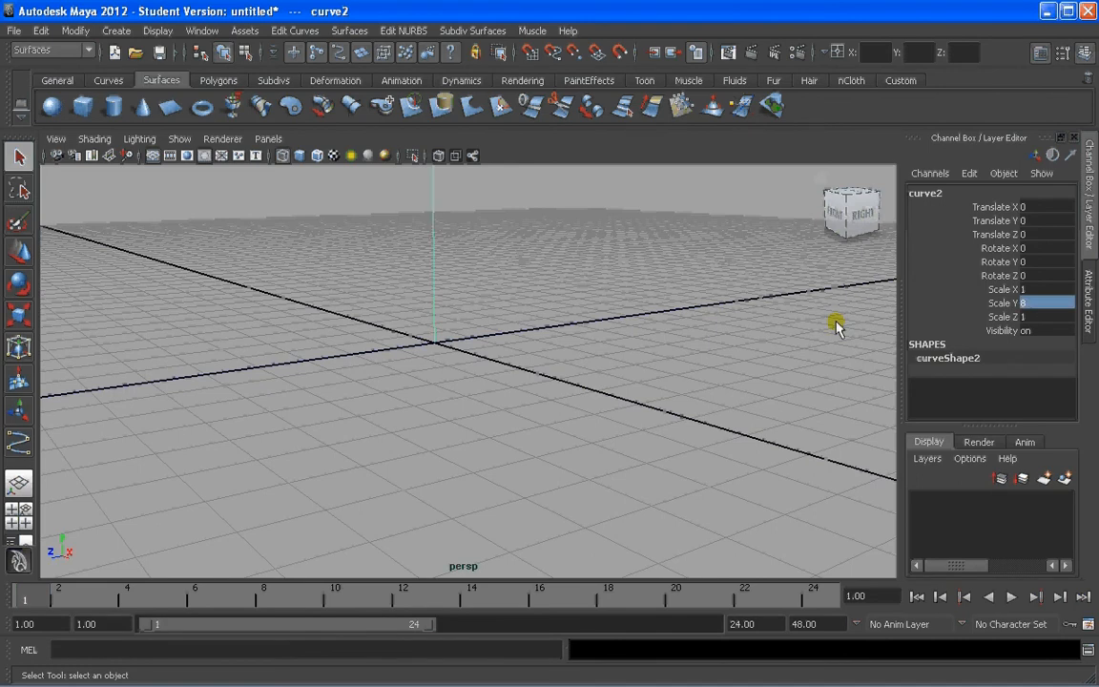
left_click(574, 431)
- Examine the vertical and Z-axis reference curves around the origin, selecting them in turn
scroll(519, 379, "down", 3)
left_click_drag(516, 376, 532, 395, "alt")
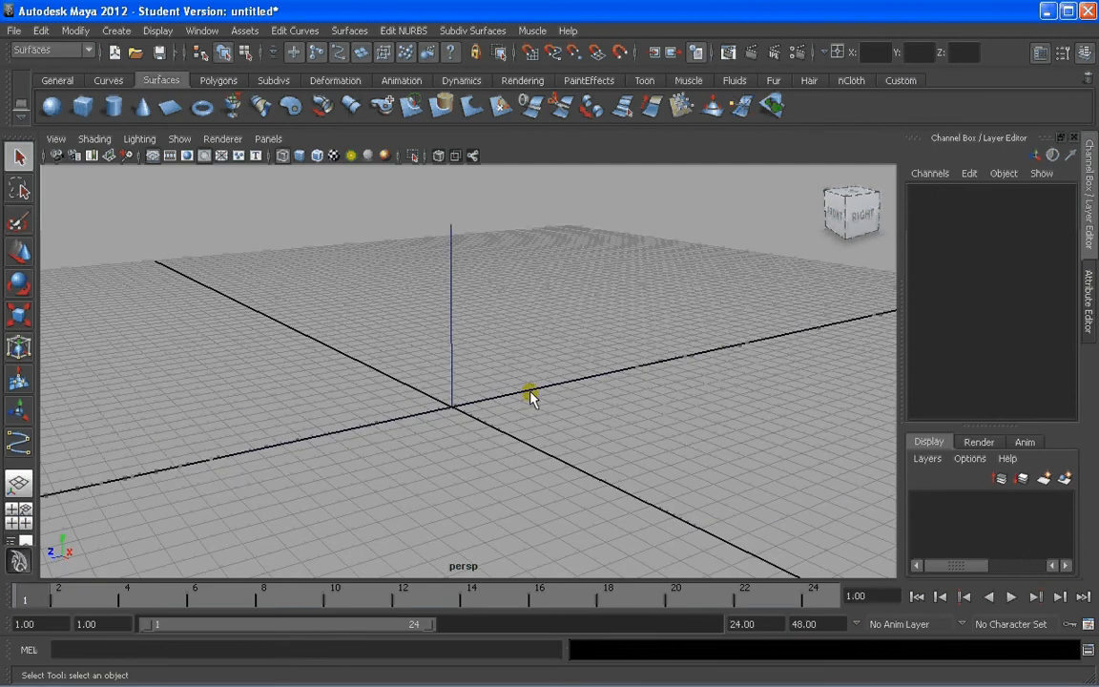
left_click(453, 351)
left_click(478, 399)
left_click_drag(535, 446, 479, 461, "alt")
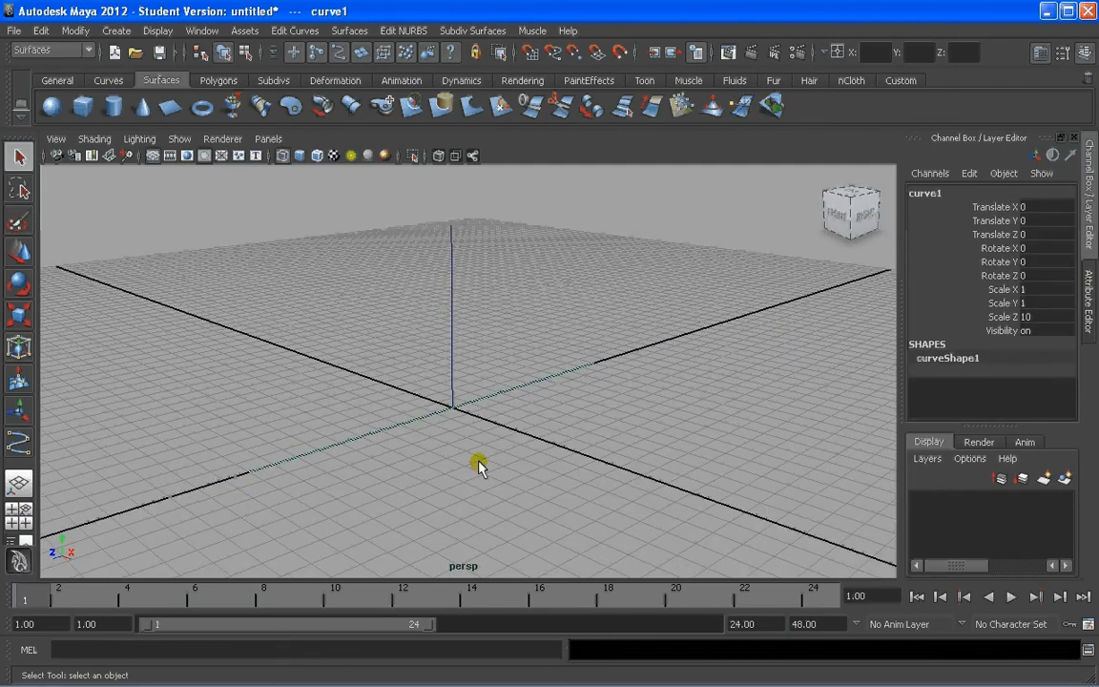
scroll(503, 389, "up", 2)
left_click(503, 391)
left_click_drag(503, 391, 405, 311, "alt")
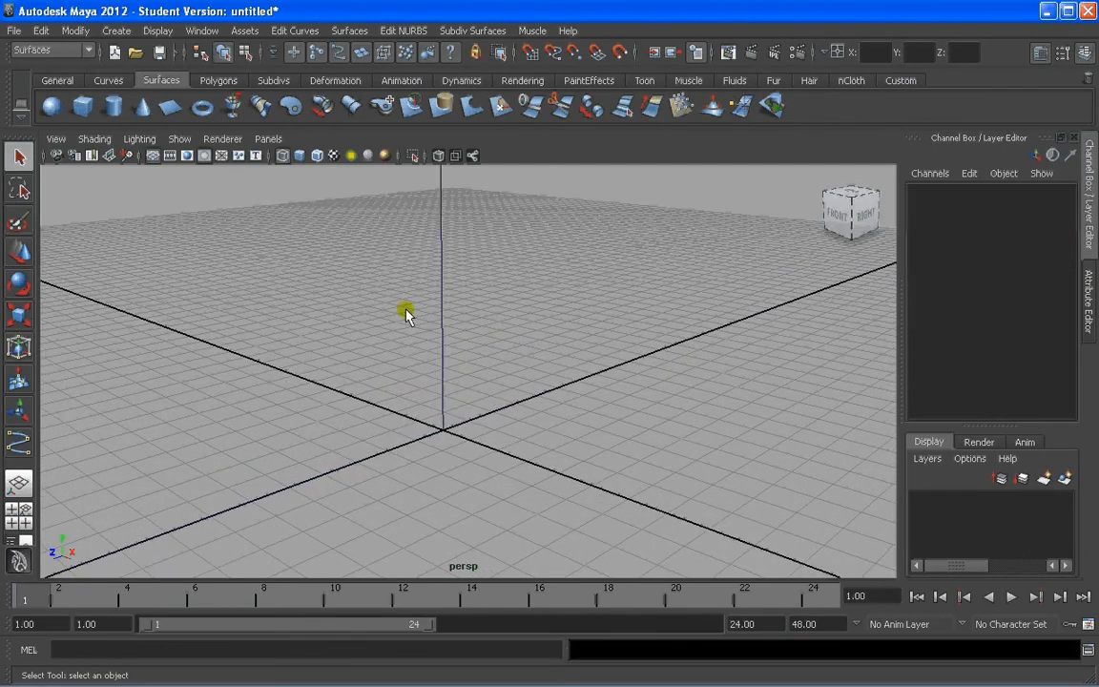
- Create a NURBS circle at the origin and rotate it upright to Rotate X 90
left_click(108, 80)
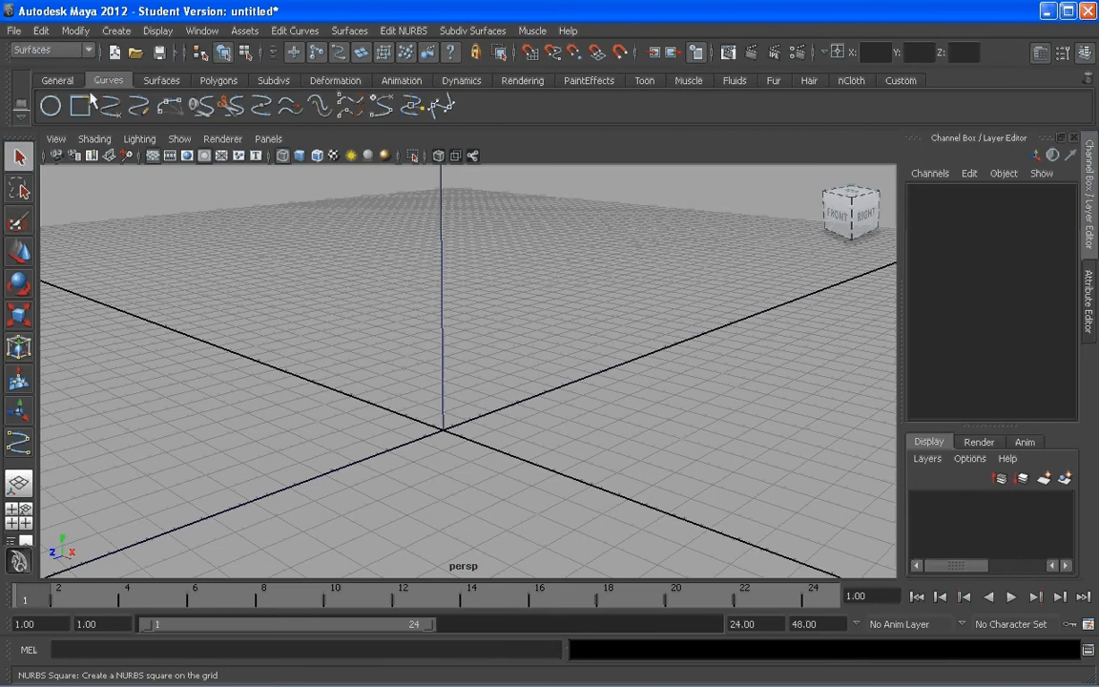
left_click(51, 105)
key("e")
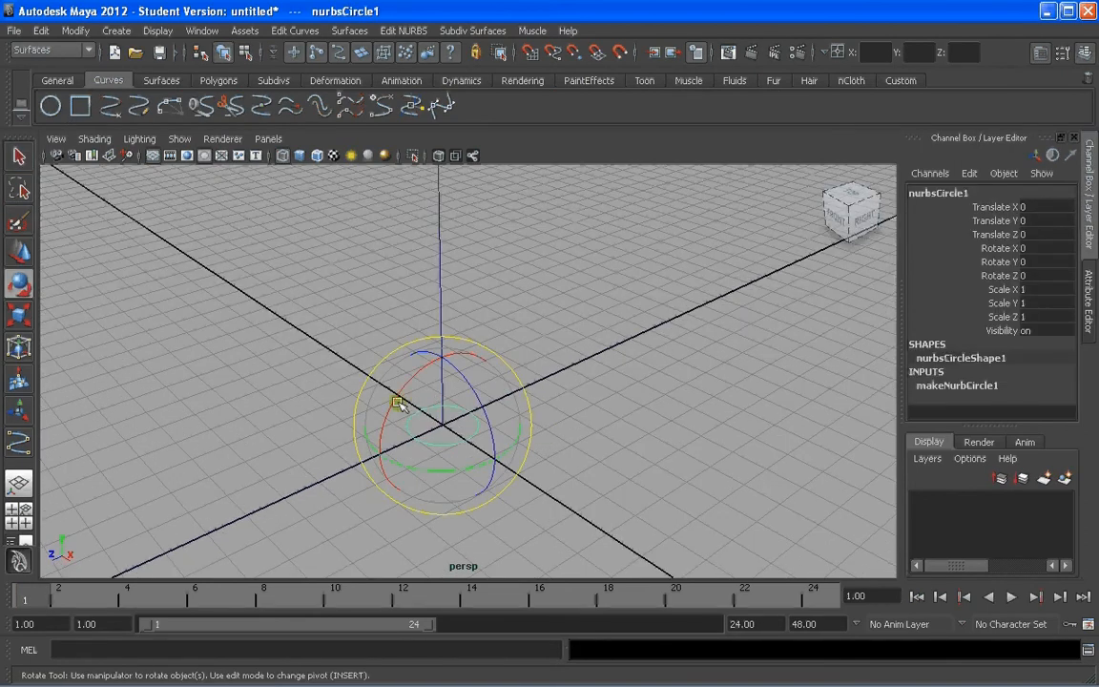
left_click_drag(400, 400, 275, 395)
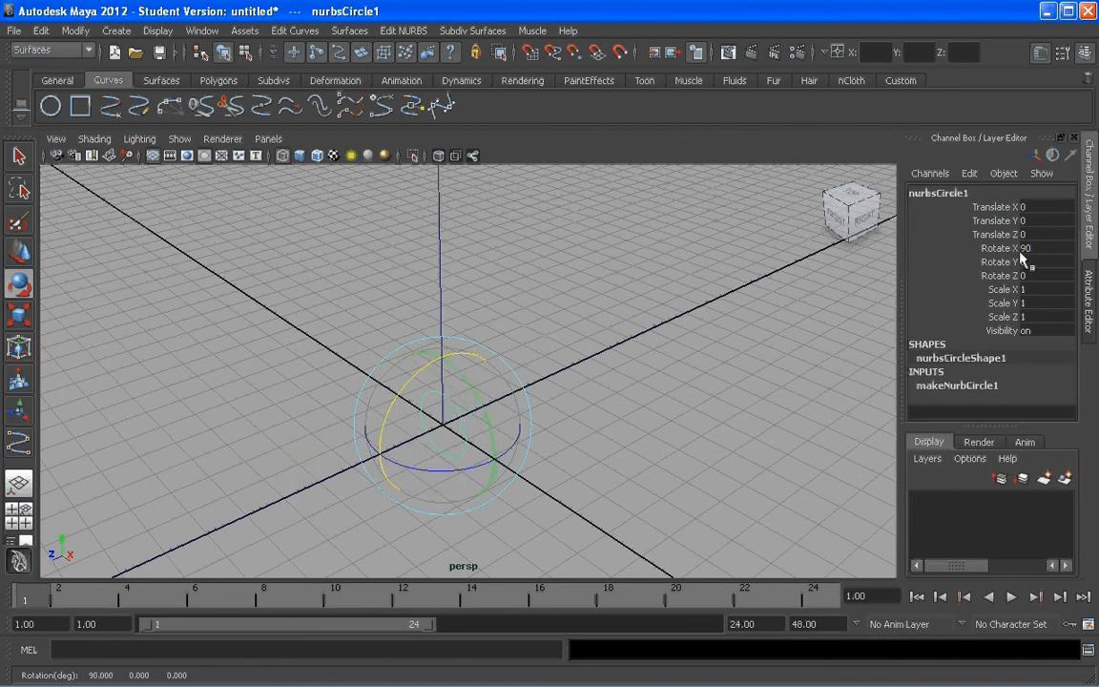
left_click_drag(658, 393, 490, 434, "alt")
left_click(581, 434)
left_click(519, 437)
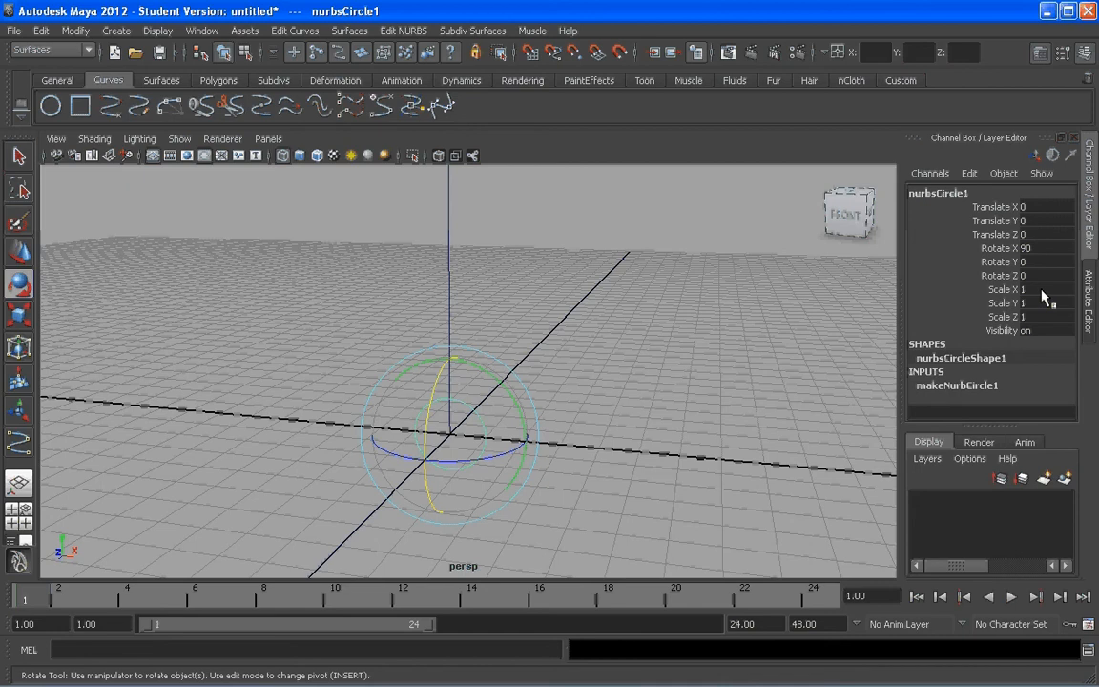
left_click_drag(818, 265, 596, 370, "alt")
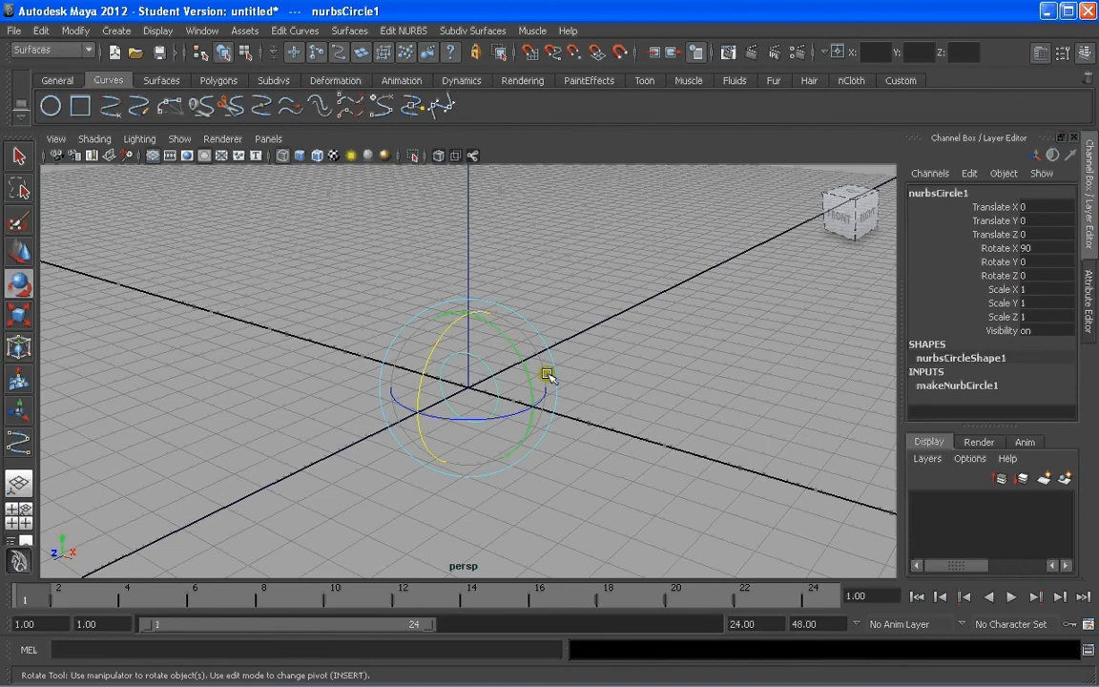
- Set the upright circle's Scale X, Y and Z to 0.25 and deselect it
left_click(1034, 289)
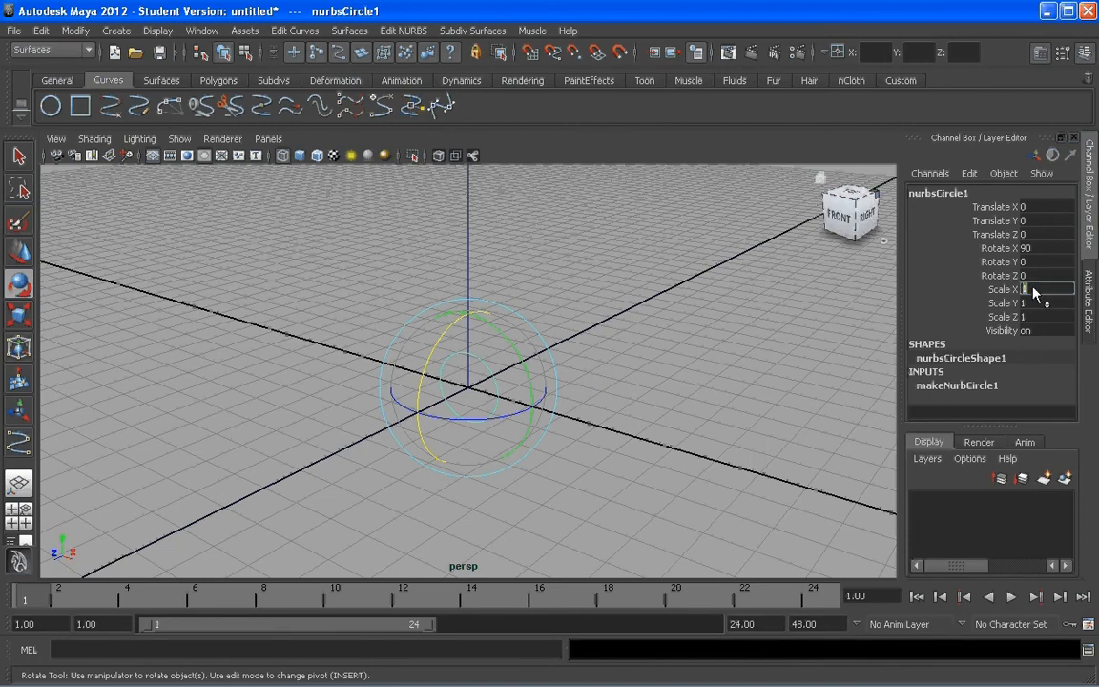
type(".25")
key("Return")
left_click(1043, 304)
type("0.25")
key("Return")
left_click(463, 417)
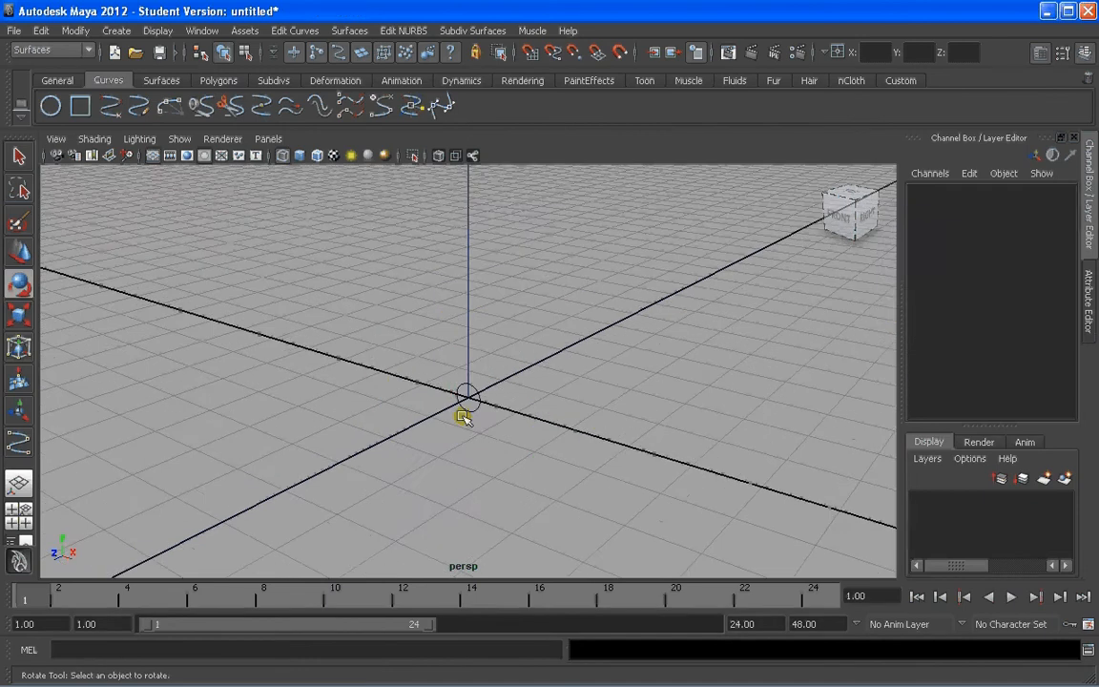
- Duplicate the small circle at the origin and set the copy's Scale X, Y and Z to 0.75
mouse_move(462, 416)
left_mouse_down("alt")
mouse_move(510, 381)
mouse_move(473, 409)
left_mouse_up("alt")
left_click(485, 420)
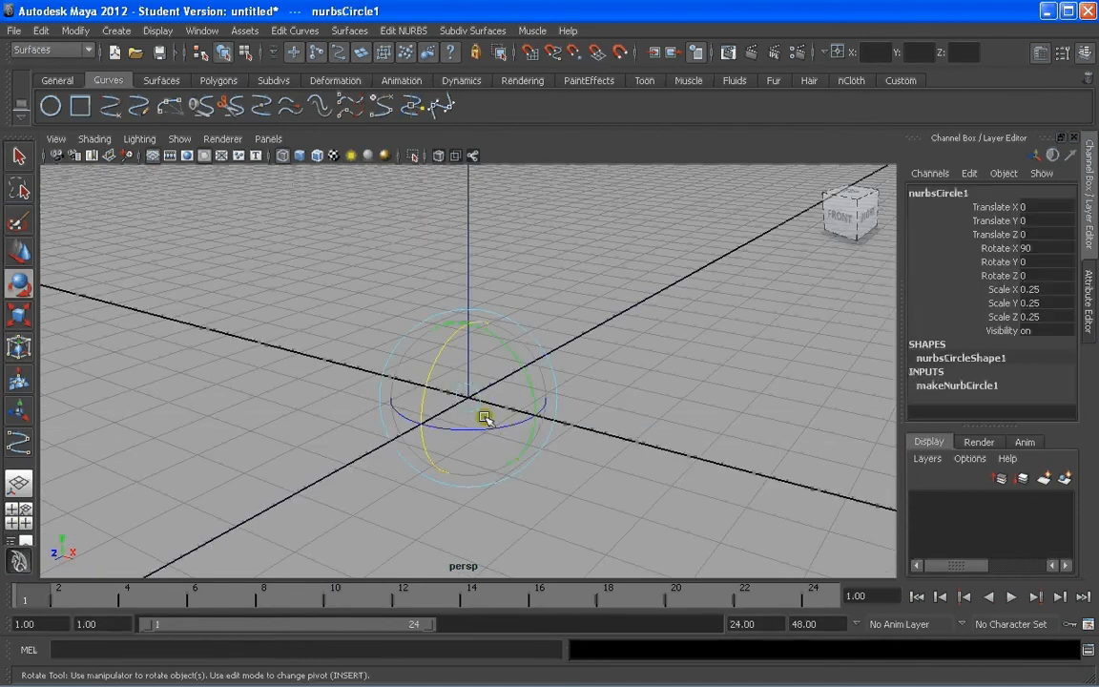
key("ctrl+d")
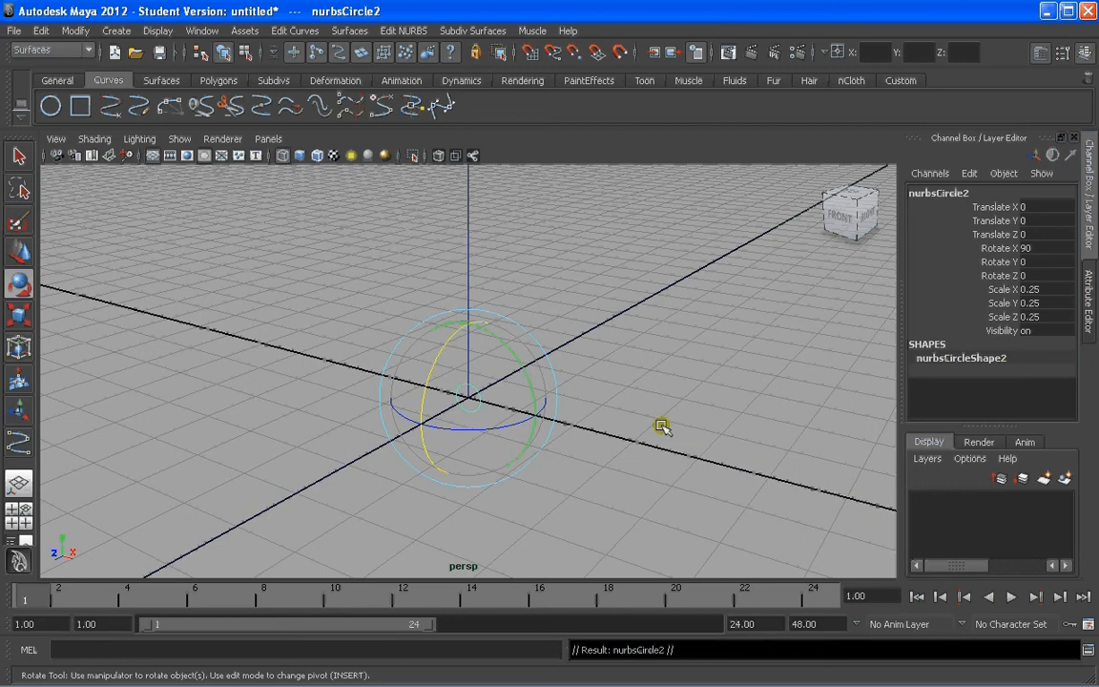
left_click(1046, 288)
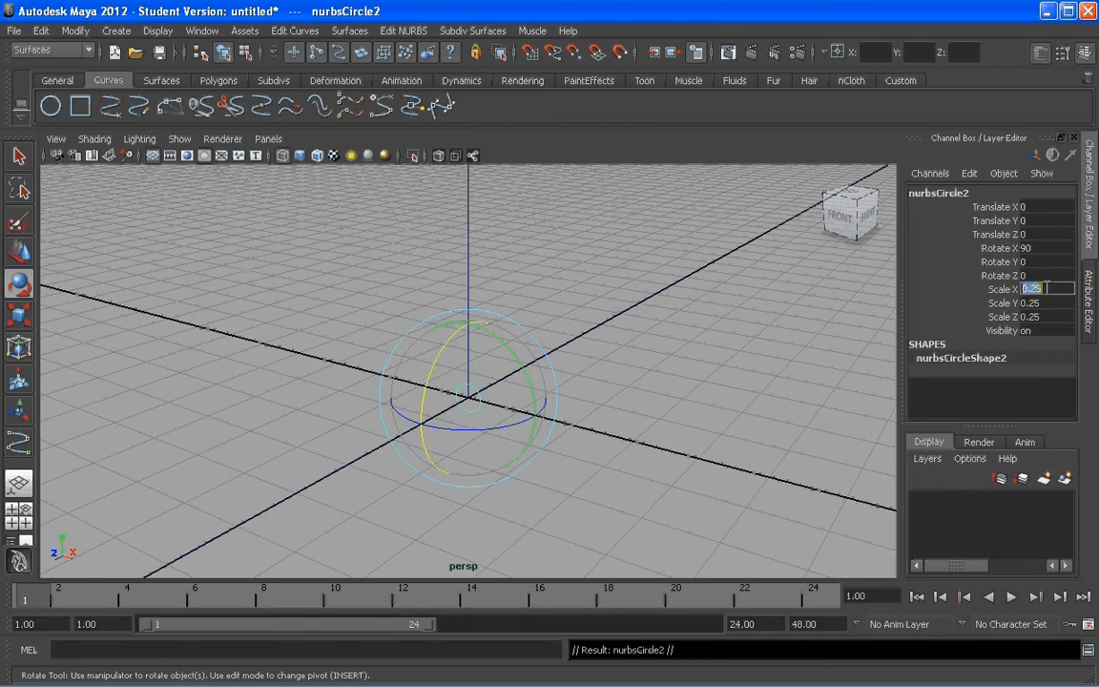
type("0.75")
key("Return")
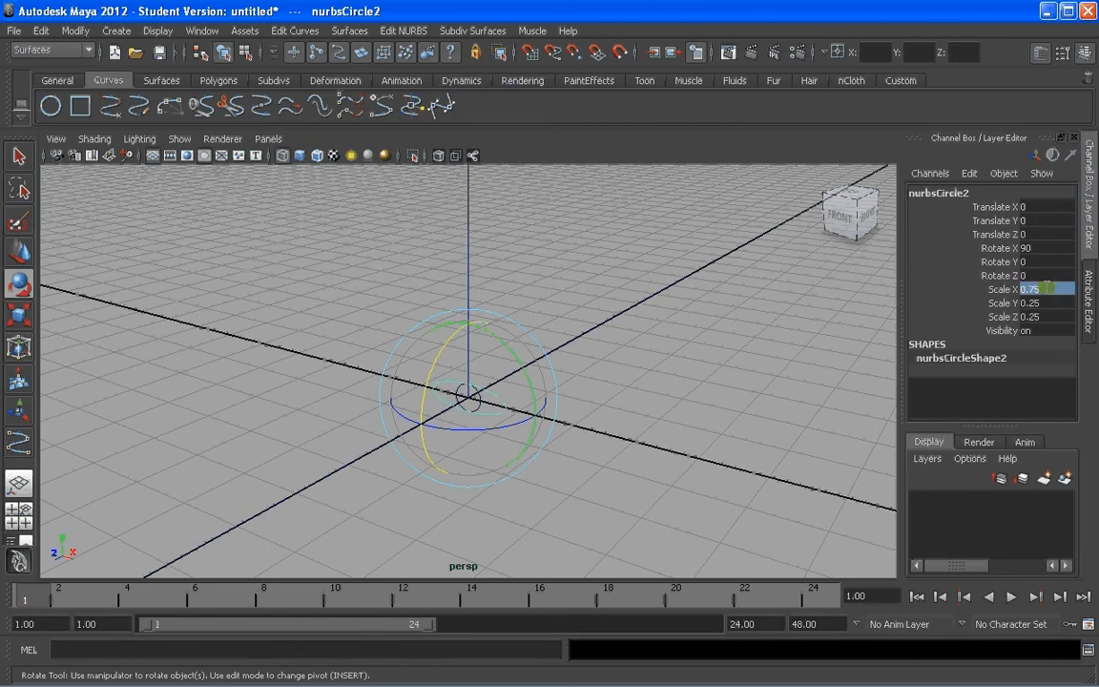
left_click(1045, 289)
left_click(1052, 304)
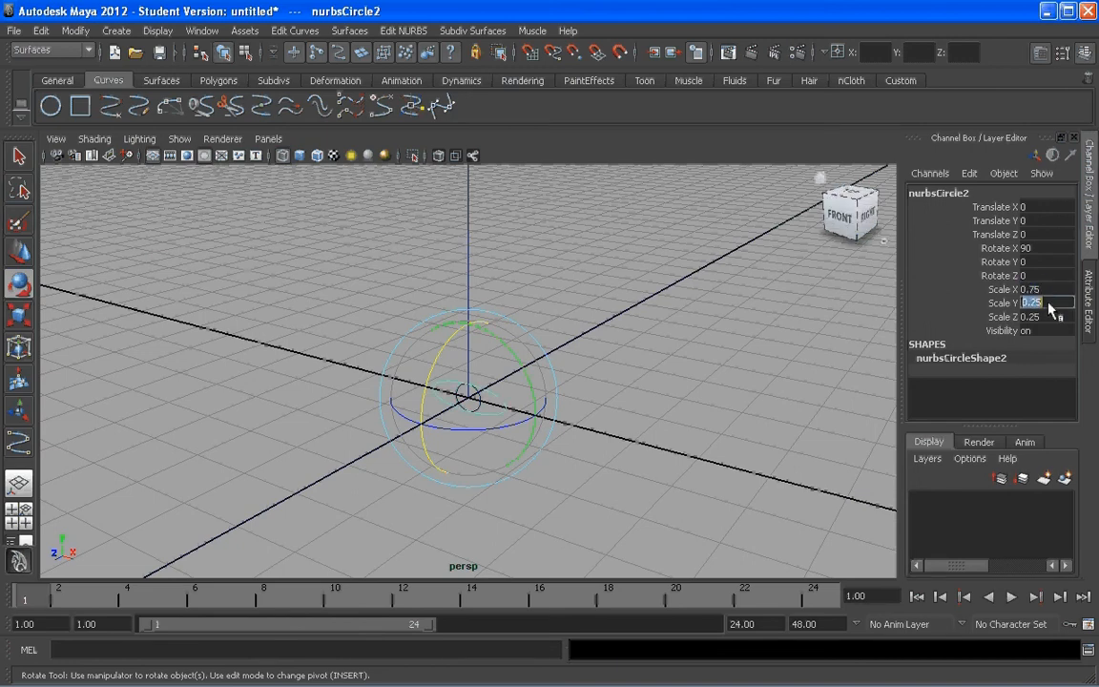
type(".75")
left_click(1049, 316)
type(".75")
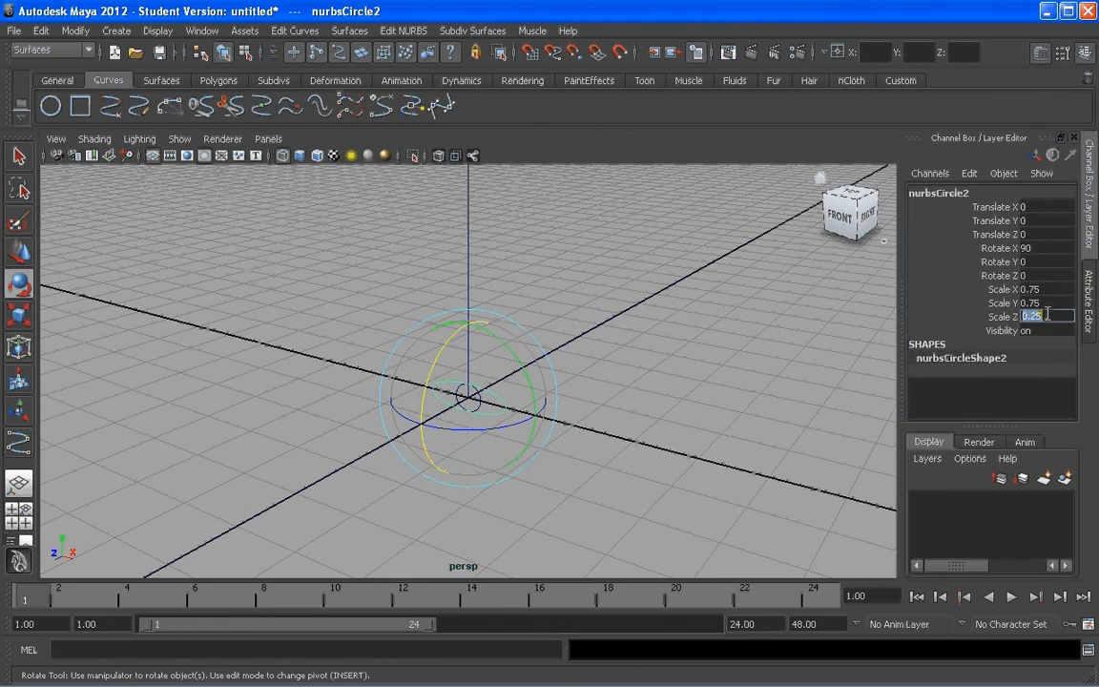
key("Return")
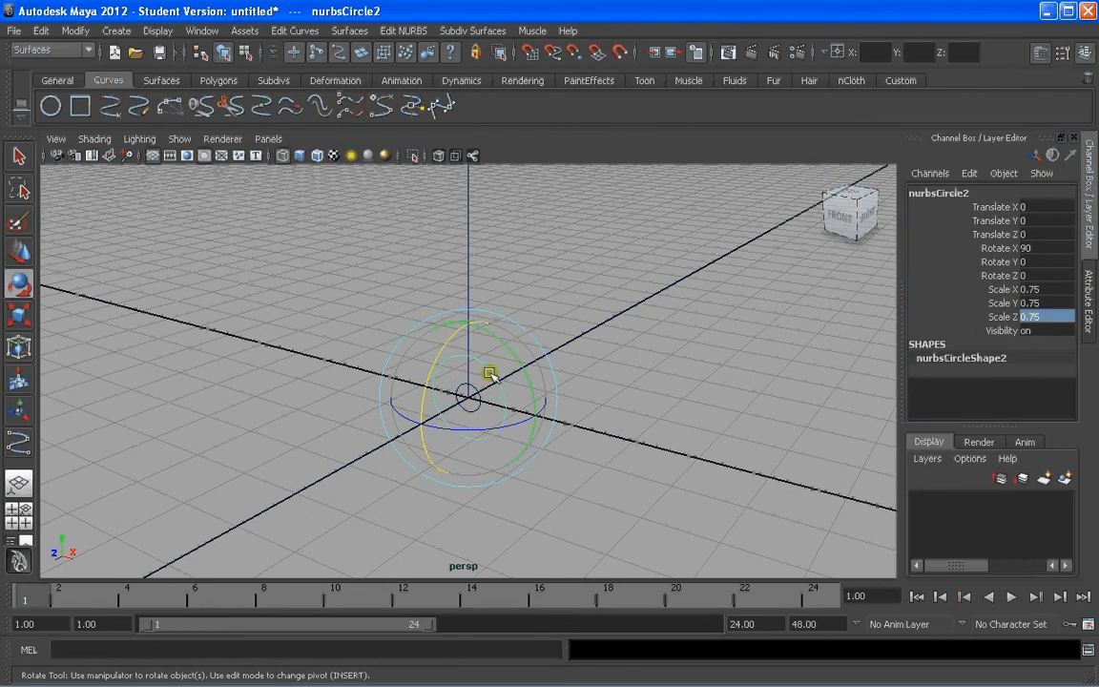
- Duplicate the 0.75-scale circle, set the copy's Scale X, Y and Z to 1.8, and deselect it
key("ctrl+d")
left_click(1052, 288)
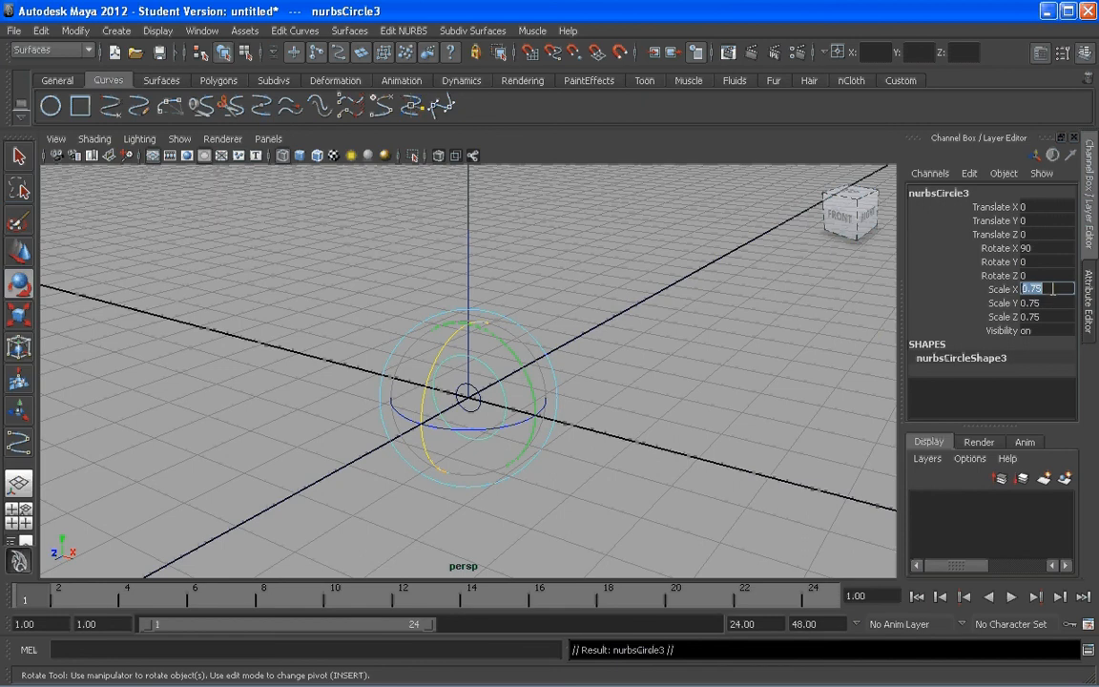
type("1.8")
key("Tab")
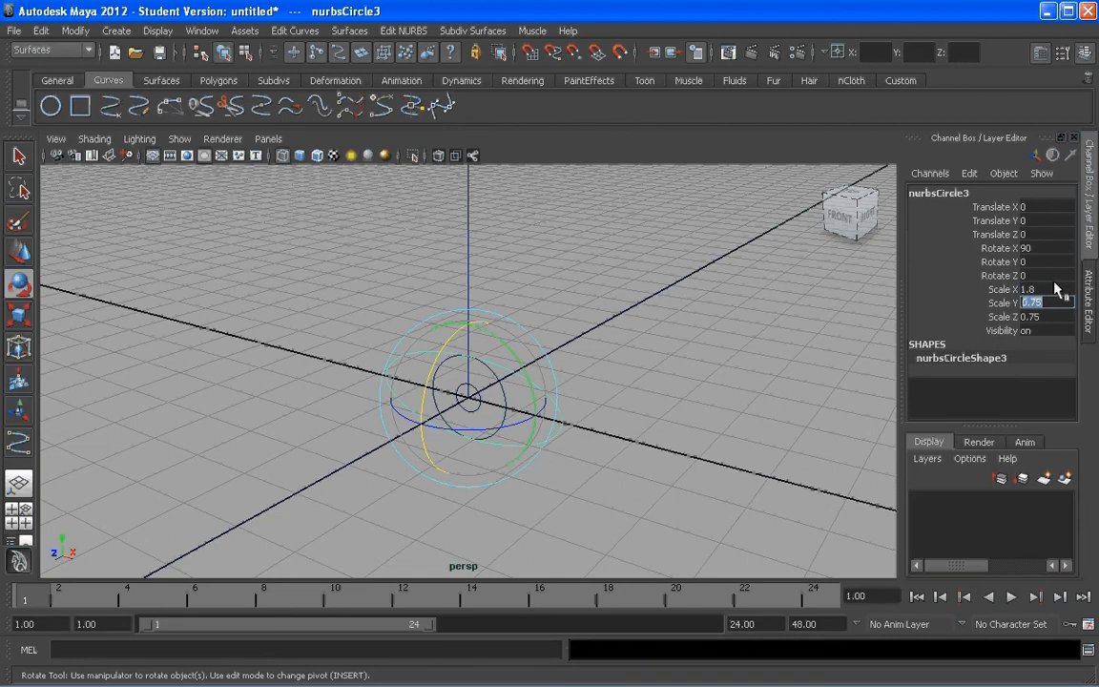
left_click(1052, 287)
key("ctrl+c")
left_click(1054, 302)
key("ctrl+v")
left_click(1050, 316)
key("ctrl+v")
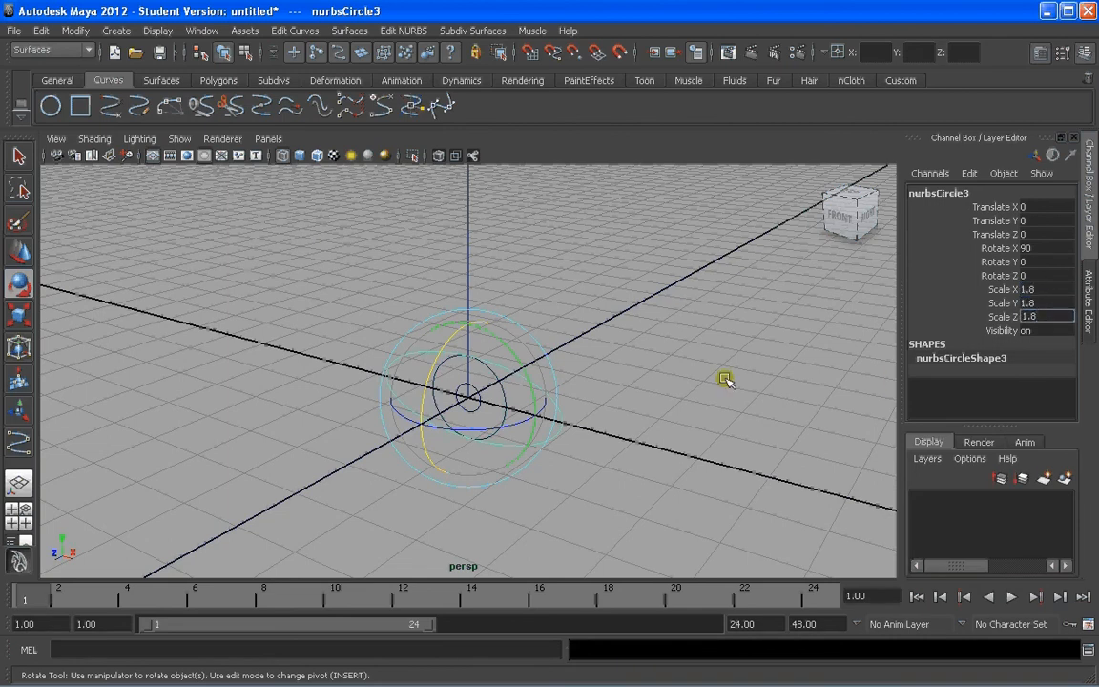
key("Return")
left_click(572, 378)
- Create another NURBS circle and move it to Translate Y 8, at the upper end of the vertical curve
scroll(566, 378, "down", 1)
left_click_drag(566, 377, 465, 186, "alt")
scroll(577, 359, "down", 3)
left_click(50, 106)
key("w")
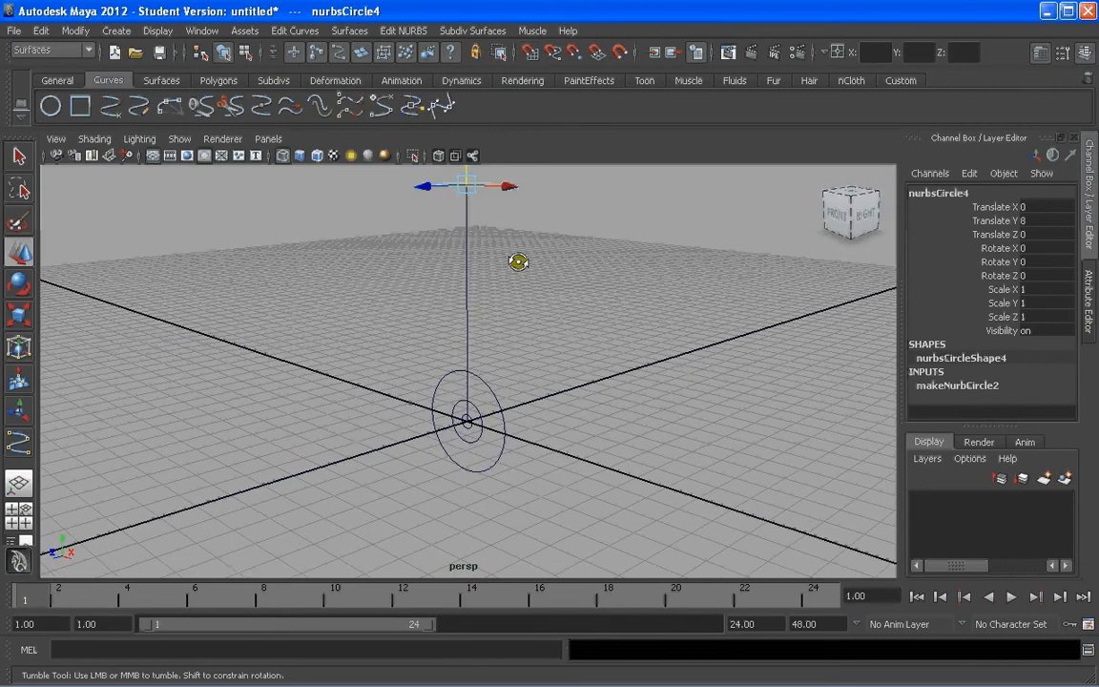
left_click_drag(517, 260, 508, 341, "alt")
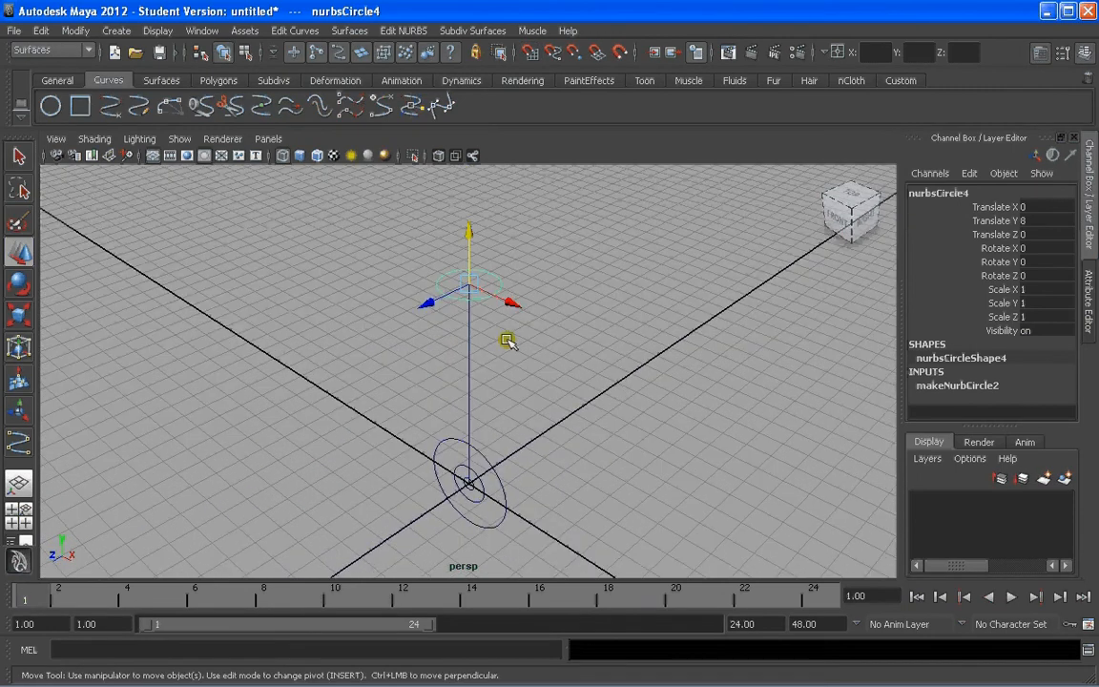
- Set the raised horizontal circle's Scale X, Y and Z to 1.6
left_click(1036, 288)
type("1.")
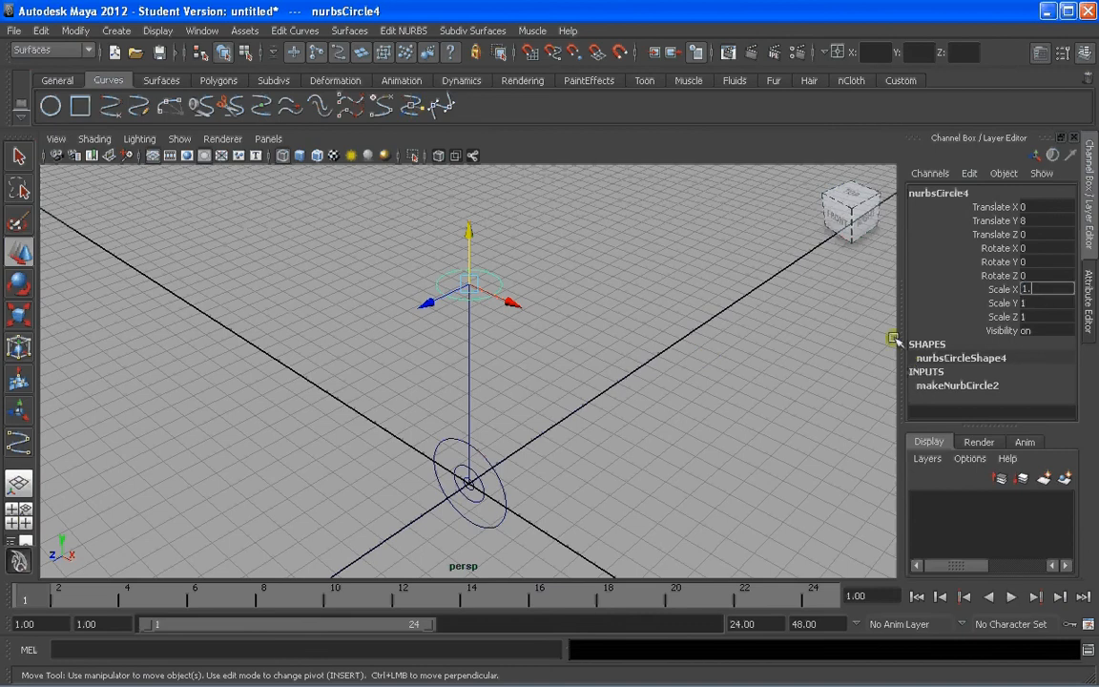
type("6")
double_click(1030, 289)
key("ctrl+c")
left_click(1035, 304)
key("ctrl+v")
left_click(1041, 316)
key("ctrl+v")
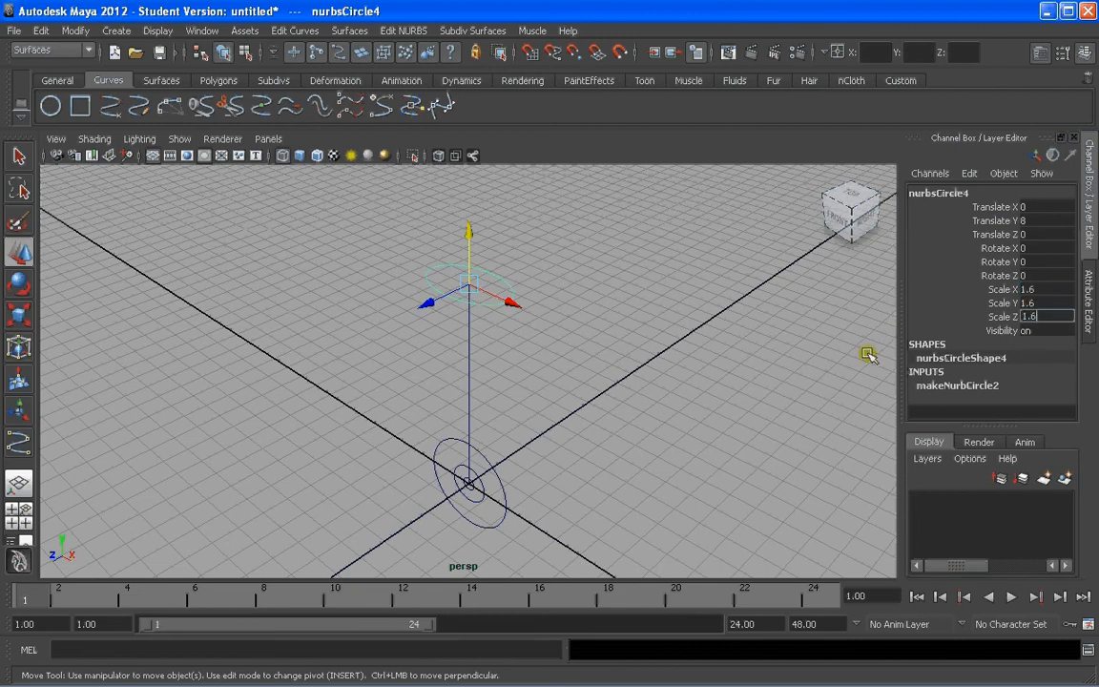
key("Return")
left_click_drag(608, 362, 569, 346, "alt")
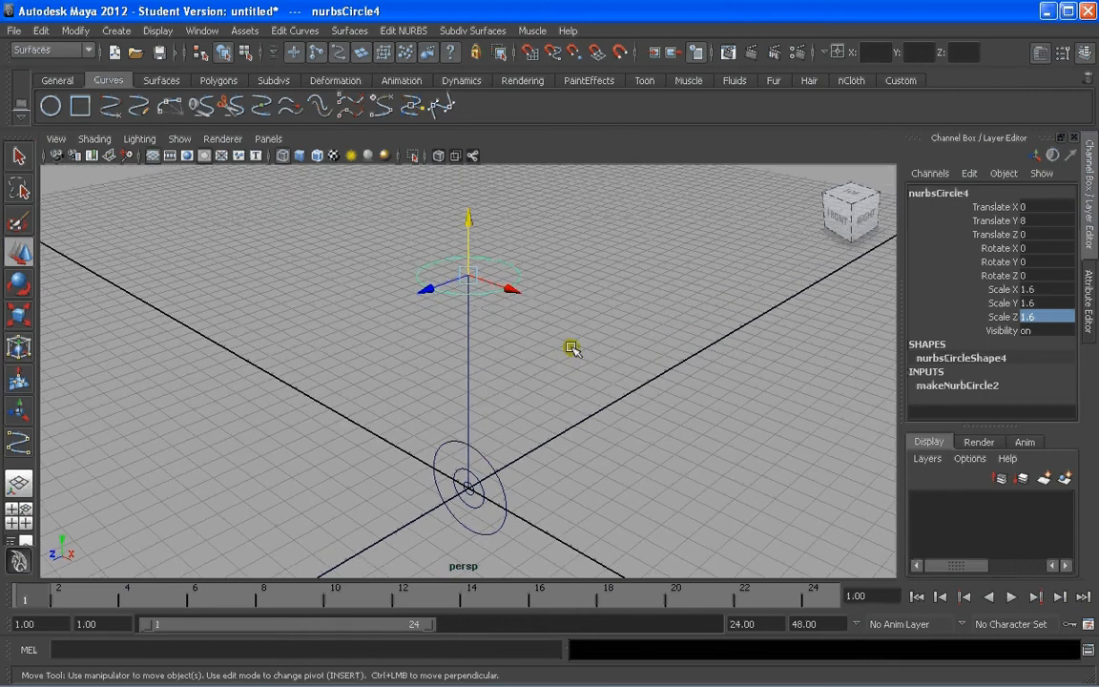
- Duplicate the raised 1.6-scale circle and set the copy's Translate Y to 5.6
key("ctrl+d")
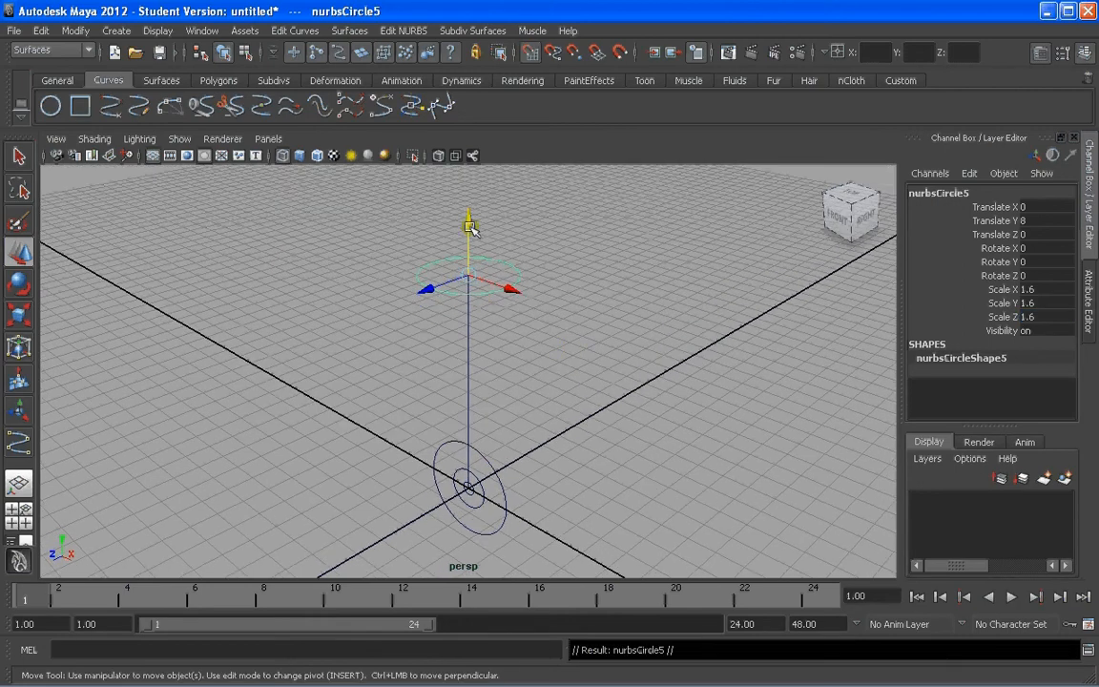
mouse_move(469, 222)
left_mouse_down()
mouse_move(466, 322)
mouse_move(498, 334)
mouse_move(524, 313)
mouse_move(572, 343)
left_mouse_up()
left_click(1041, 220)
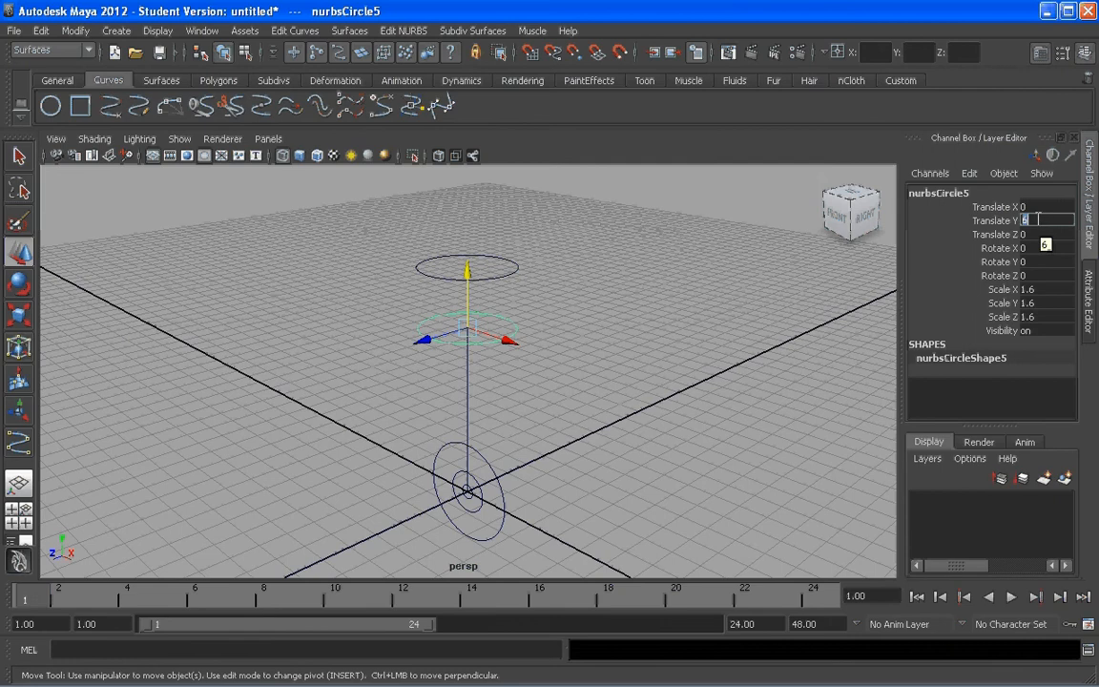
type("5.6")
key("Return")
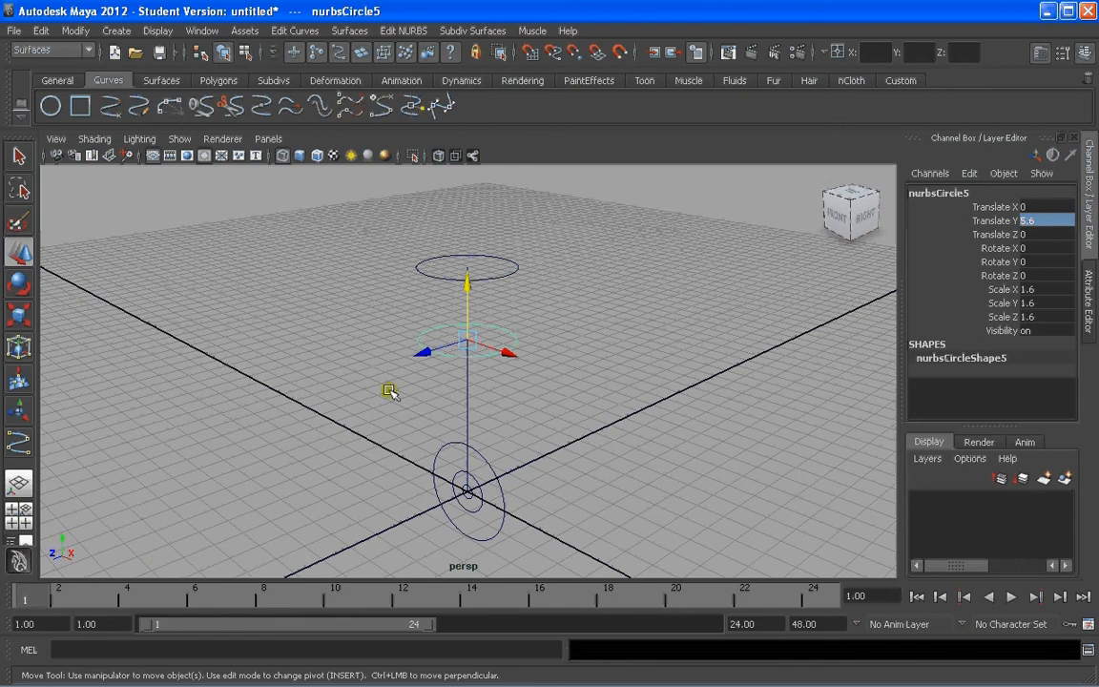
- Duplicate the horizontal curve running along the Z axis, set the copy's Translate Y to 6.2, and deselect it
left_click_drag(389, 391, 591, 345, "alt")
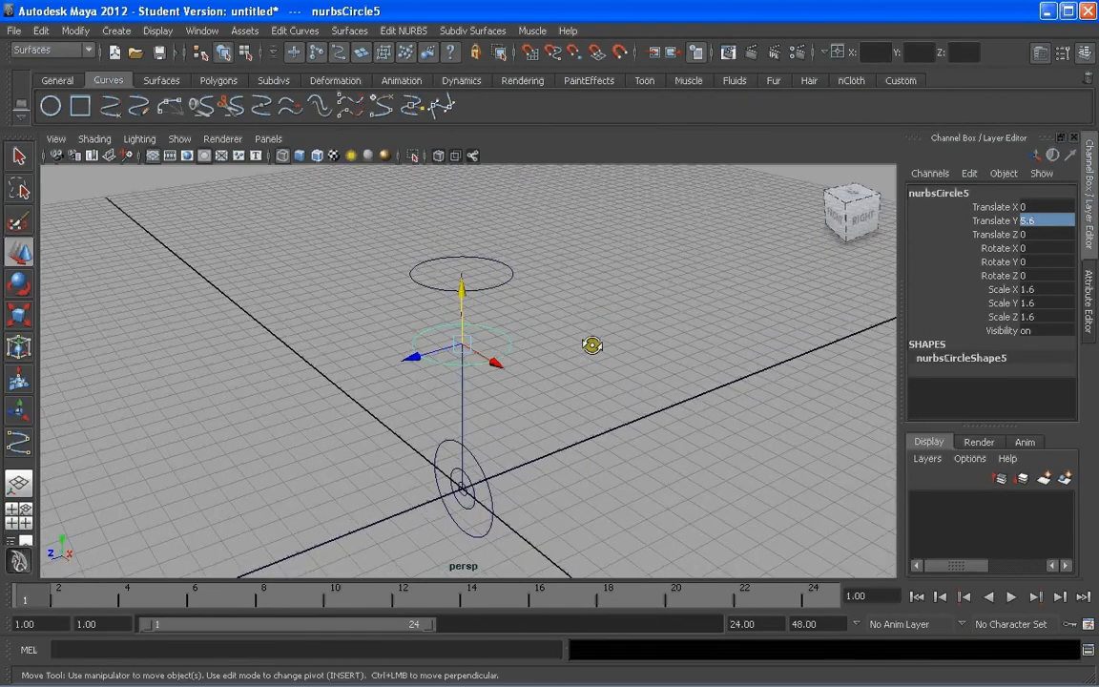
left_click_drag(530, 474, 532, 491, "alt")
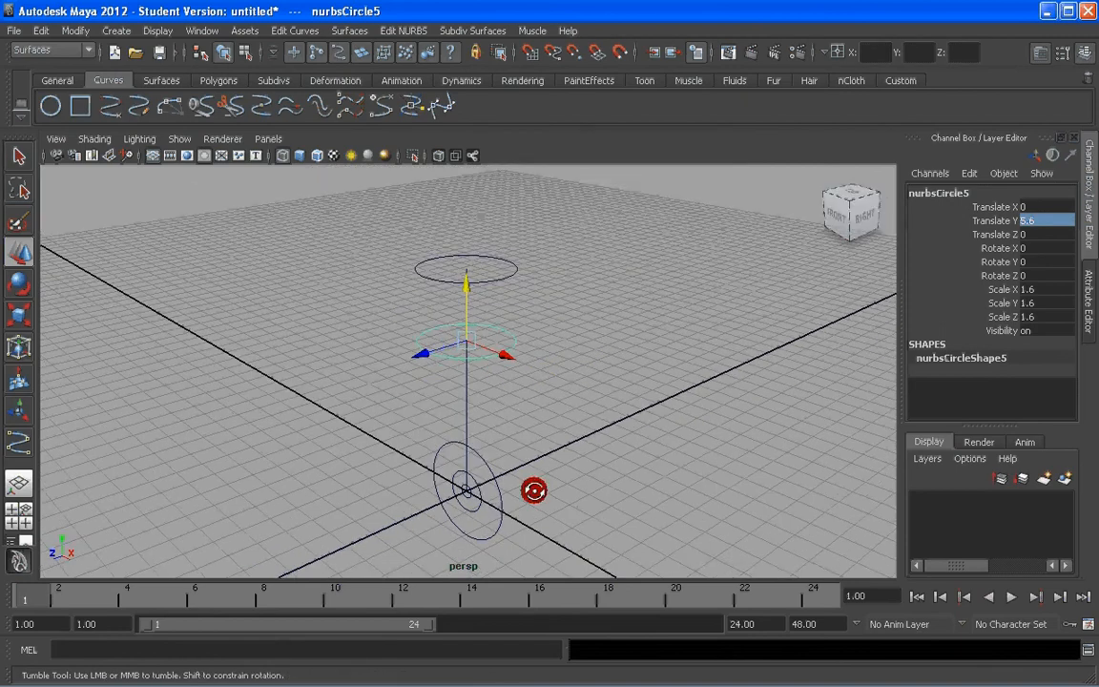
middle_click_drag(532, 490, 529, 444, "alt")
left_click(542, 419)
left_click_drag(542, 419, 615, 427, "alt")
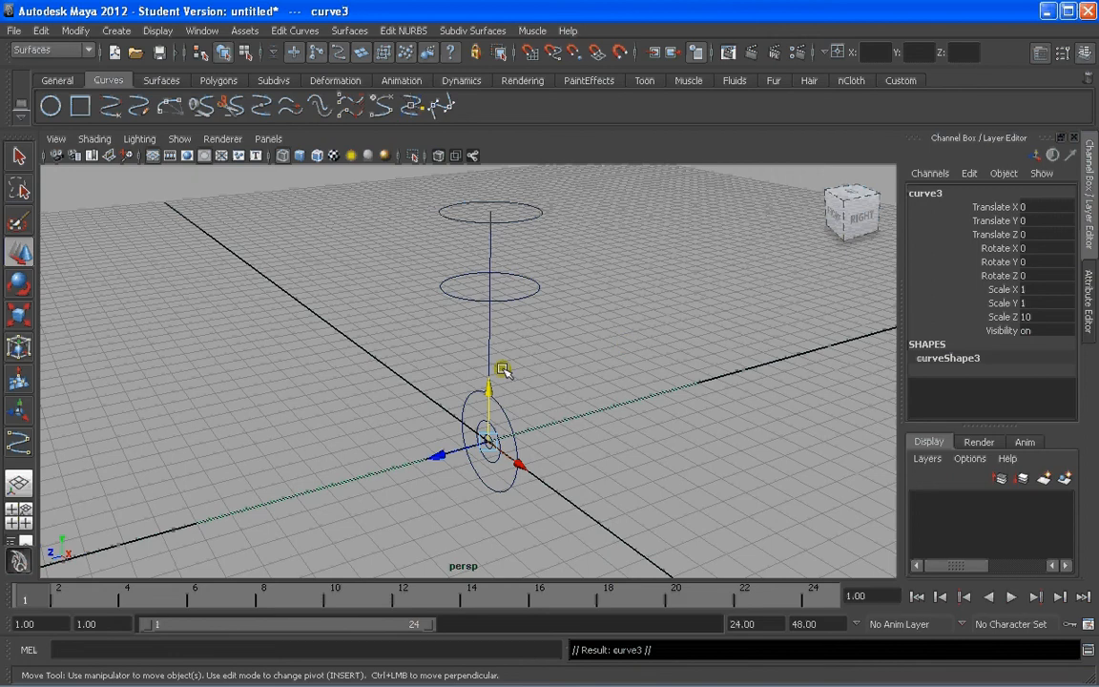
left_click_drag(490, 444, 543, 329)
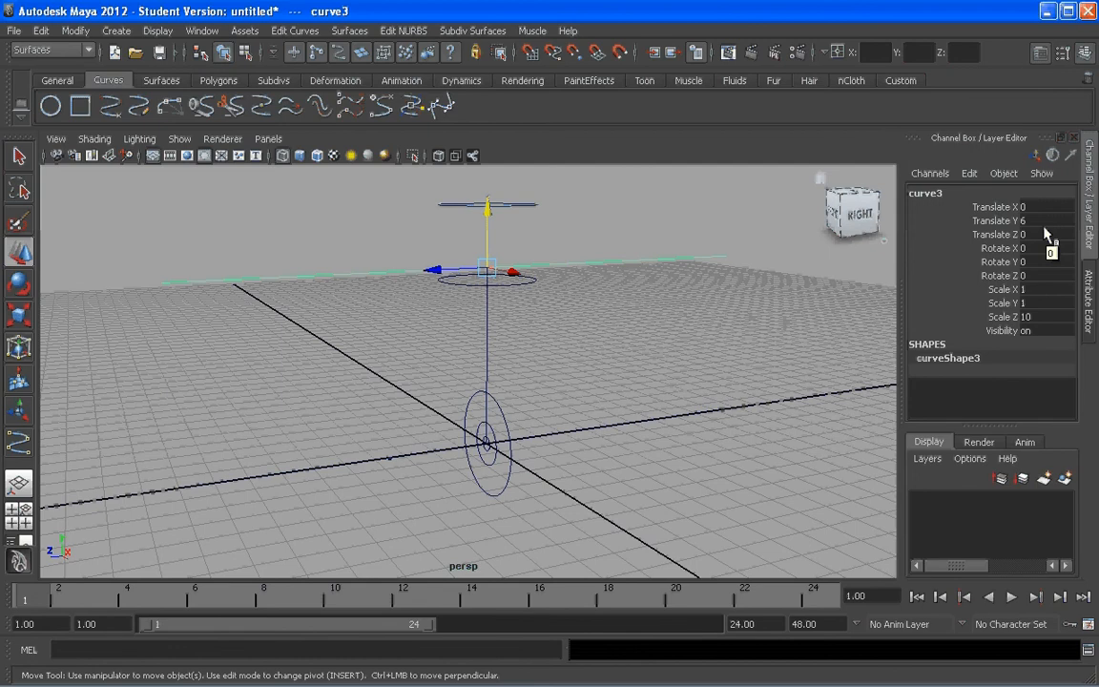
left_click(1044, 220)
type("6.2")
key("Return")
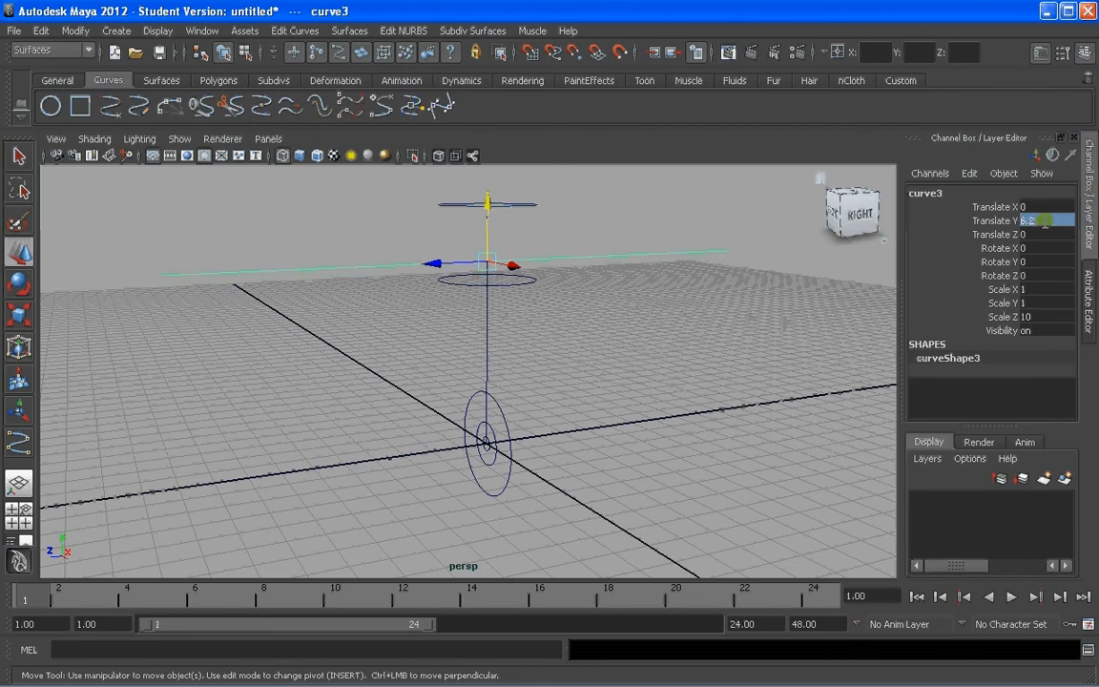
left_click(699, 370)
- Duplicate the smallest circle at the origin, the one with a scale of 0.25
left_click_drag(542, 443, 610, 452, "alt")
scroll(520, 464, "up", 3)
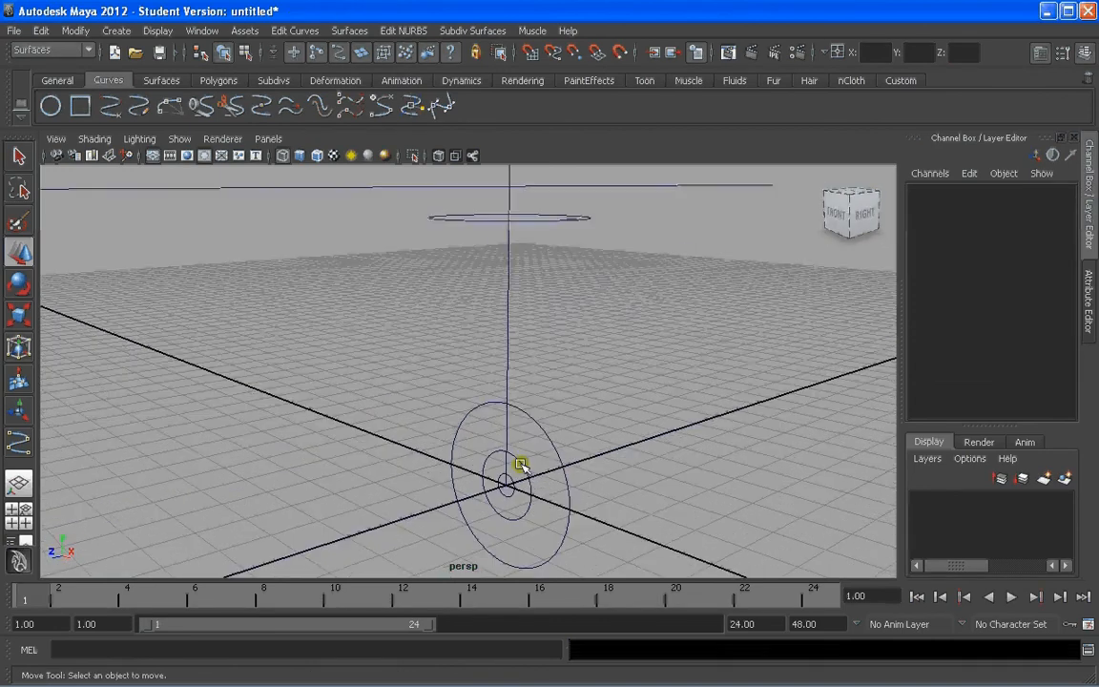
left_click_drag(521, 464, 523, 454, "alt")
left_click(523, 454)
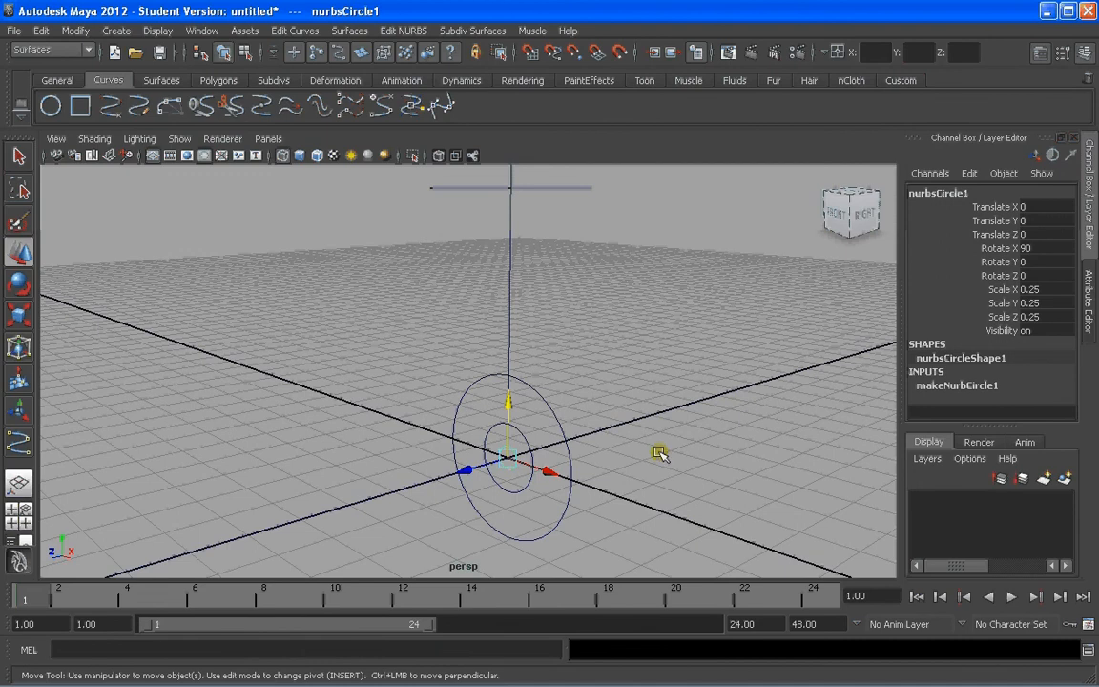
key("ctrl+d")
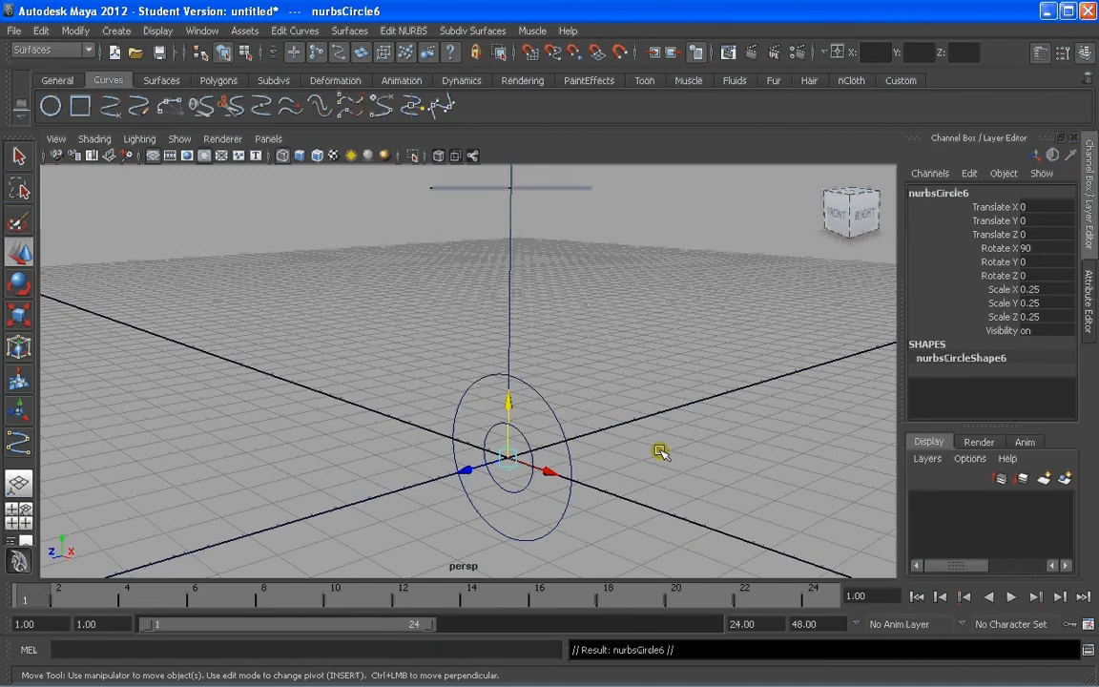
- Raise the duplicated small circle along the vertical curve to Translate Y 6.2 and deselect it
left_click_drag(657, 448, 497, 245, "alt")
key("ctrl+z")
key("c")
left_click_drag(497, 375, 710, 304)
left_click(1046, 219)
type(".2")
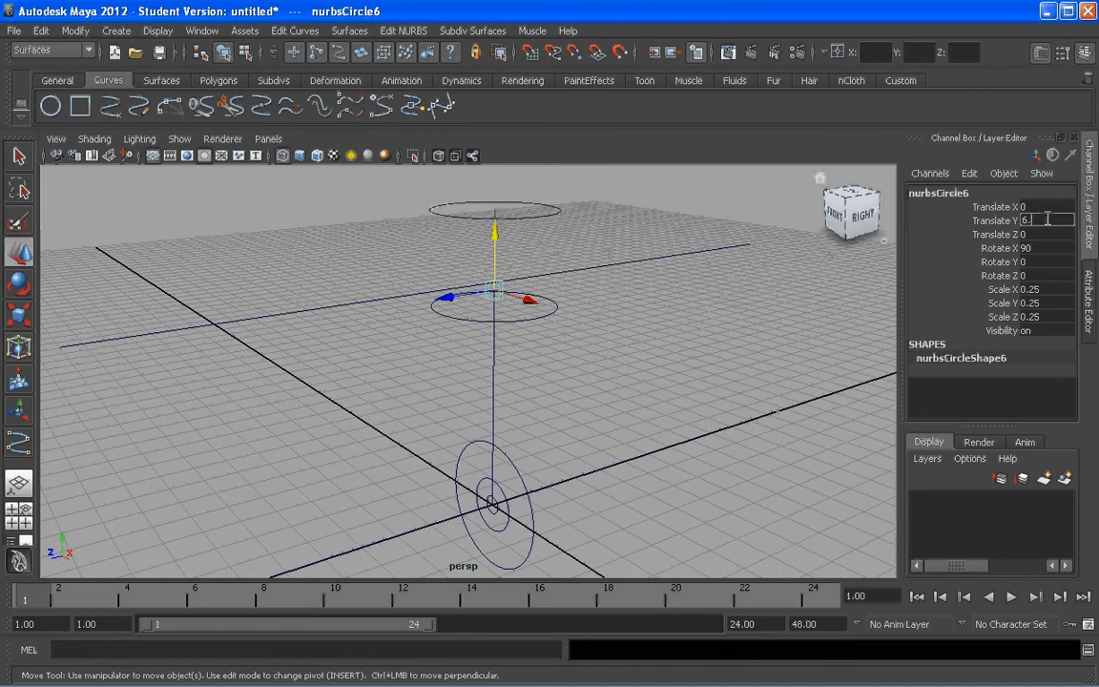
key("Return")
left_click(561, 345)
scroll(560, 345, "up", 2)
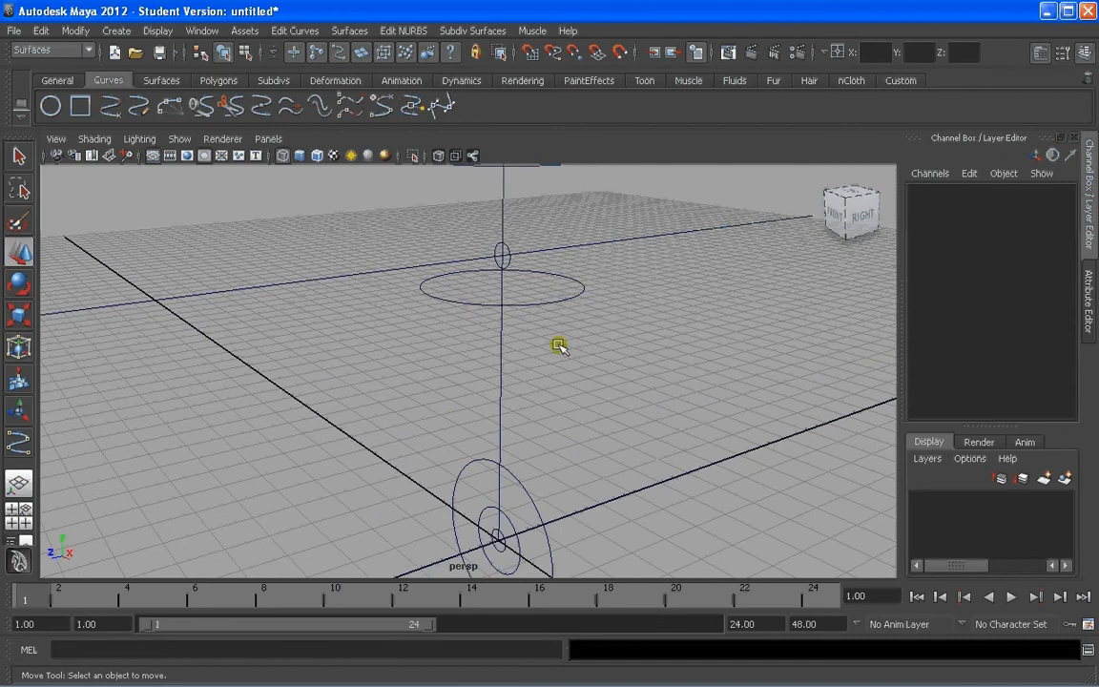
- Check the piston engine reference image, and set the raised small circle's Scale X, Y and Z to 0.2
key("alt+Tab")
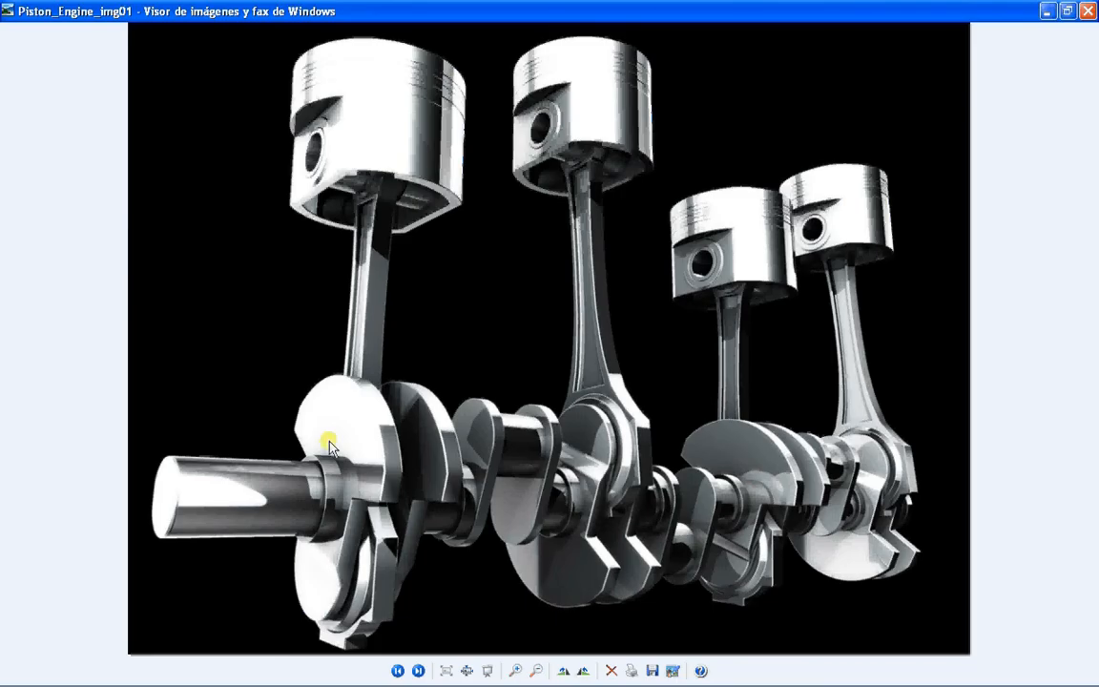
key("alt+Tab")
left_click_drag(540, 348, 560, 326, "alt")
scroll(551, 434, "down", 2)
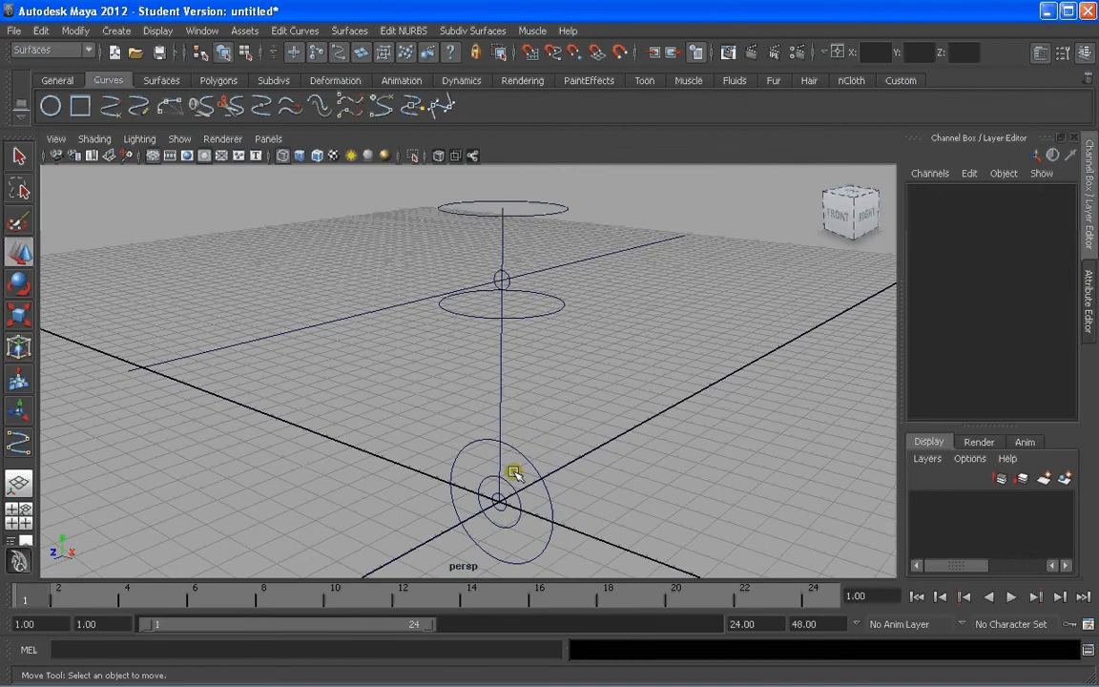
left_click(511, 286)
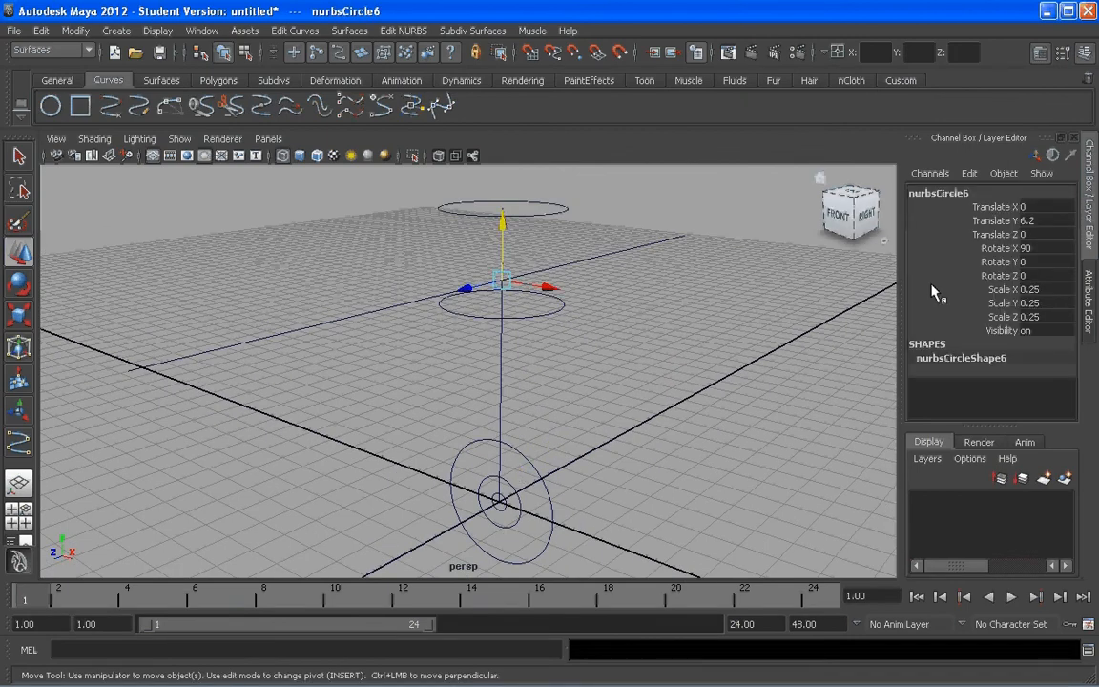
double_click(1041, 288)
type("0.2")
double_click(1038, 302)
type("0.2")
key("Return")
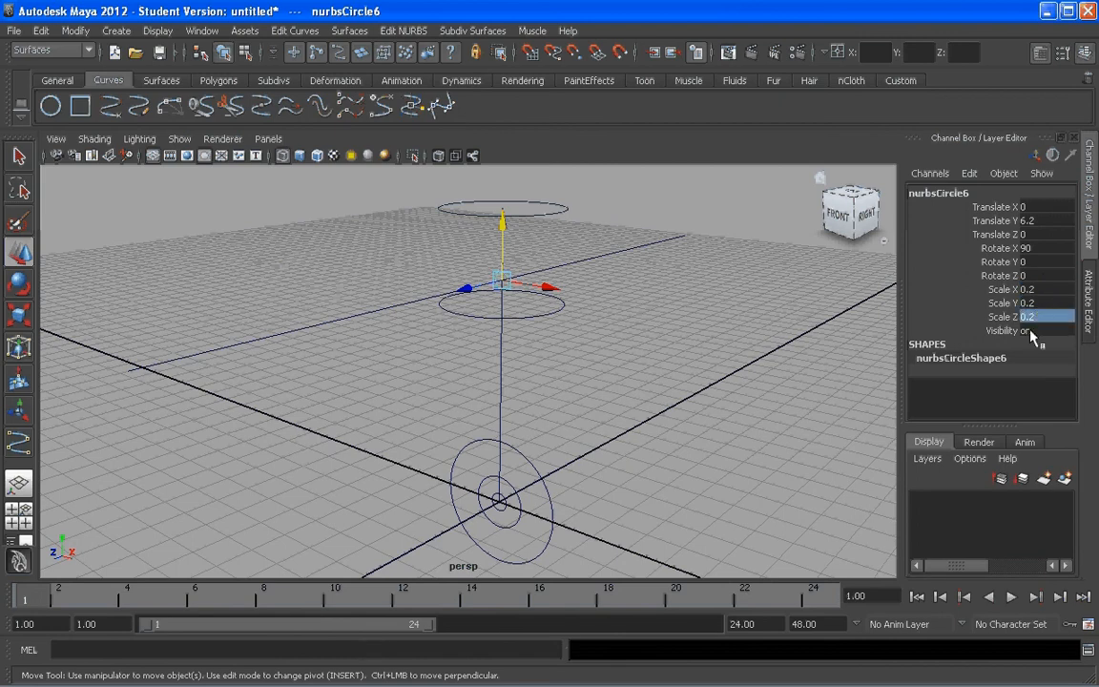
left_click(713, 362)
- Select all the reference curves and circles and lock their translate, rotate and scale channels
left_click_drag(714, 363, 565, 370, "alt")
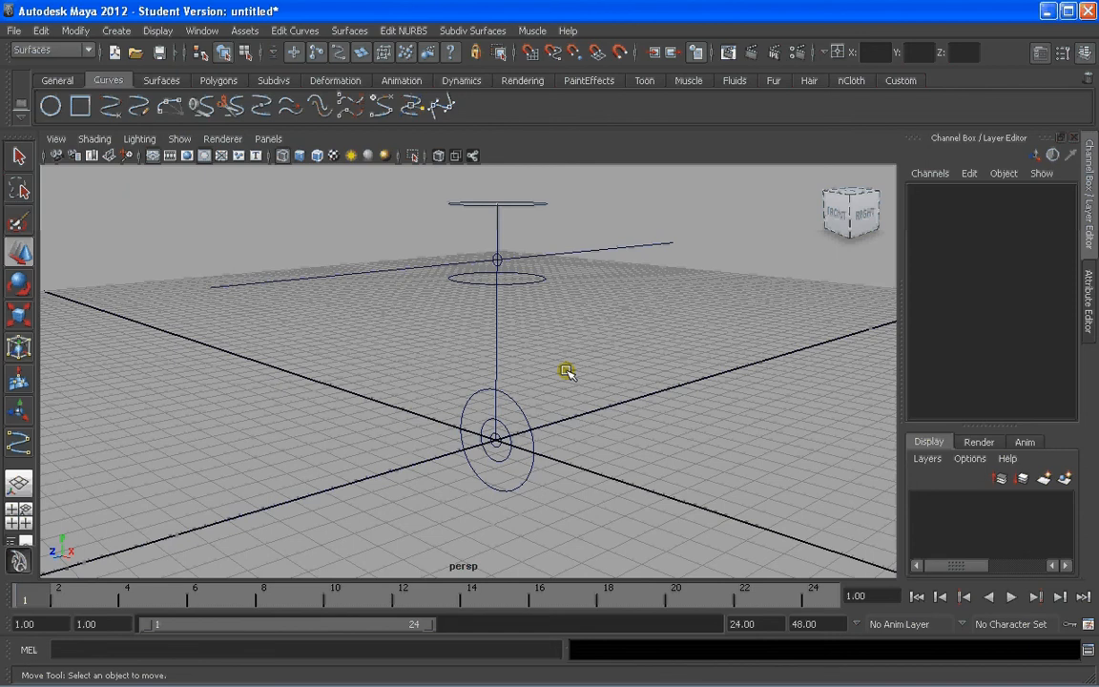
left_click_drag(565, 370, 410, 456, "alt")
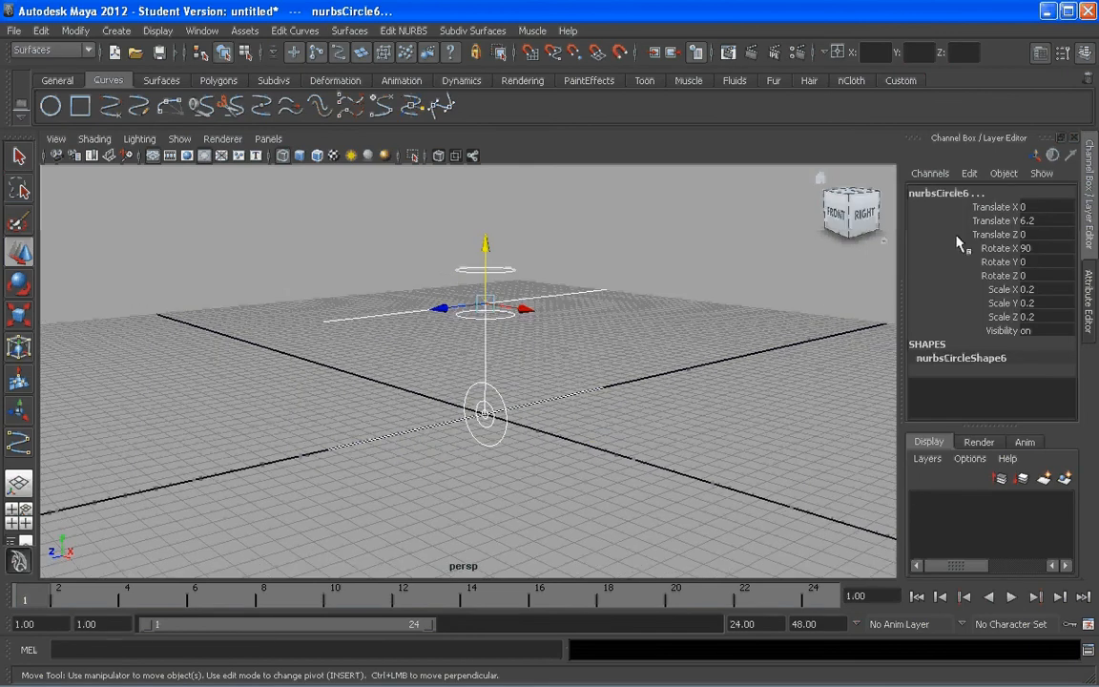
left_click_drag(988, 207, 994, 314)
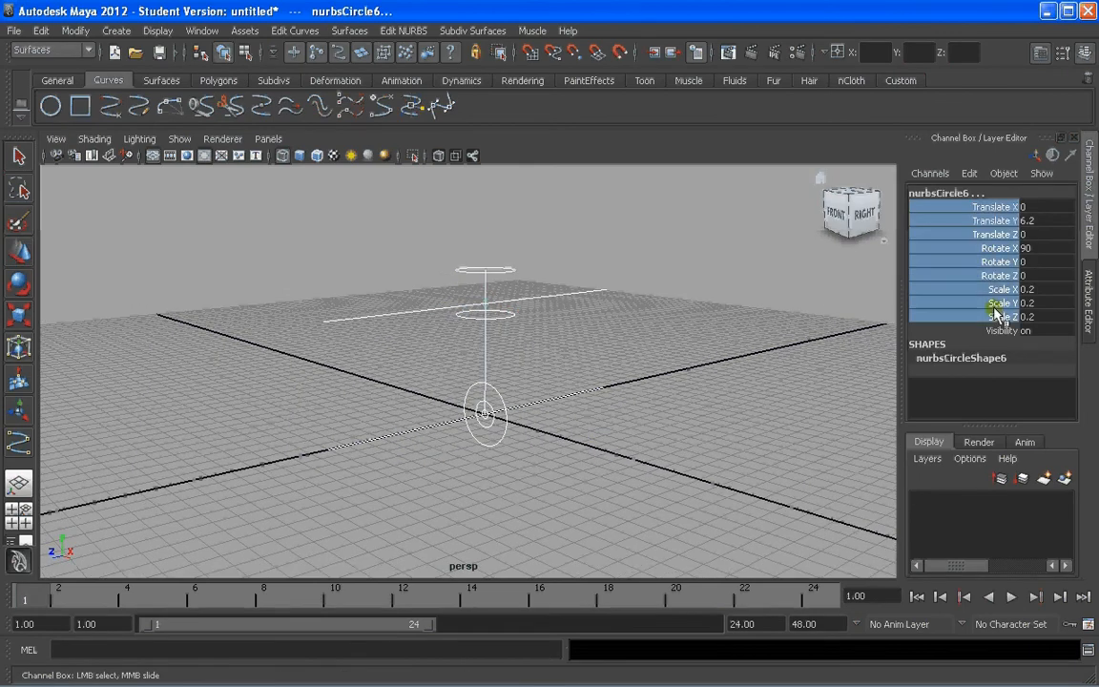
right_click(994, 314)
left_click(992, 329)
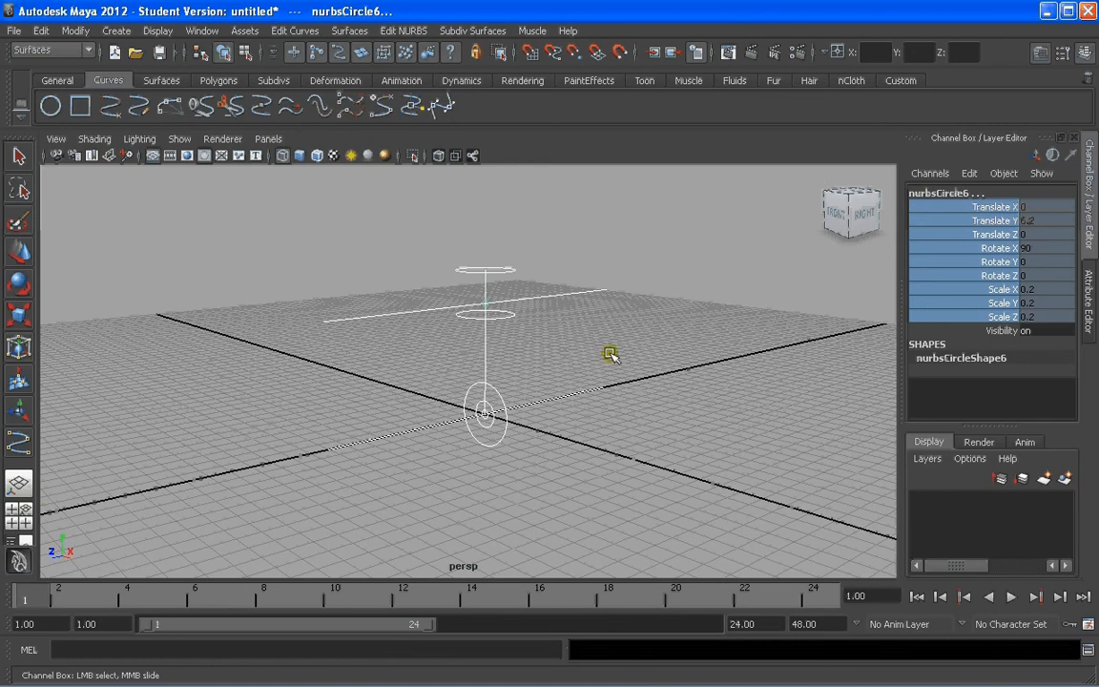
- Show the Outliner beside the perspective view, group all the selected curves and circles, and name the group workingLines
left_click(25, 541)
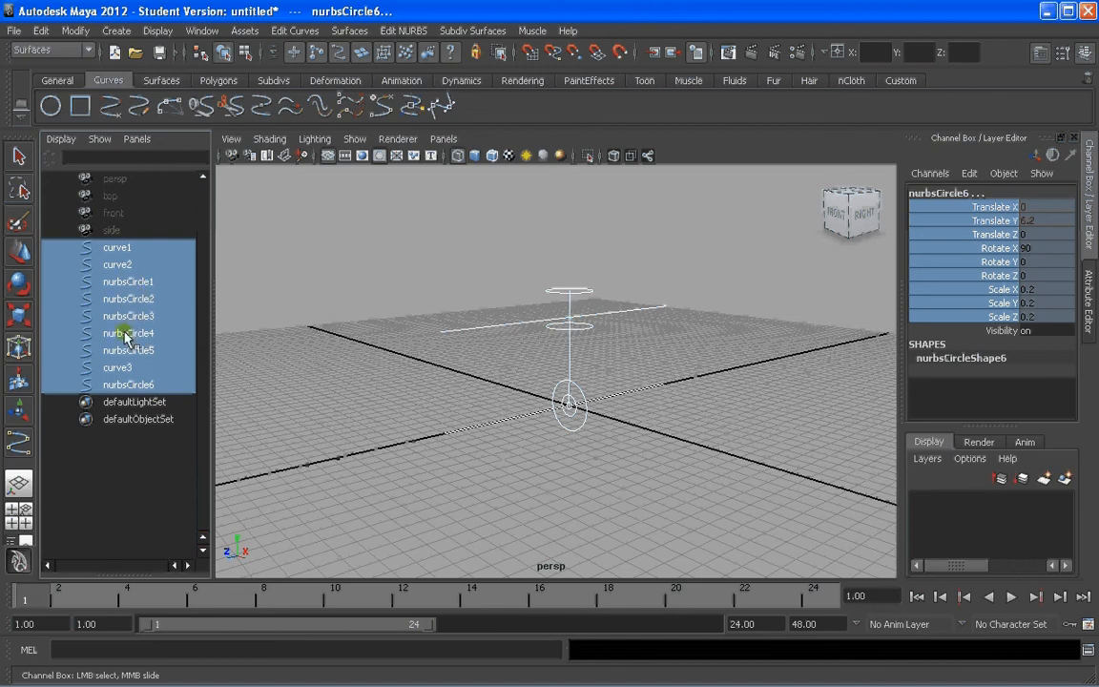
key("ctrl+g")
double_click(112, 247)
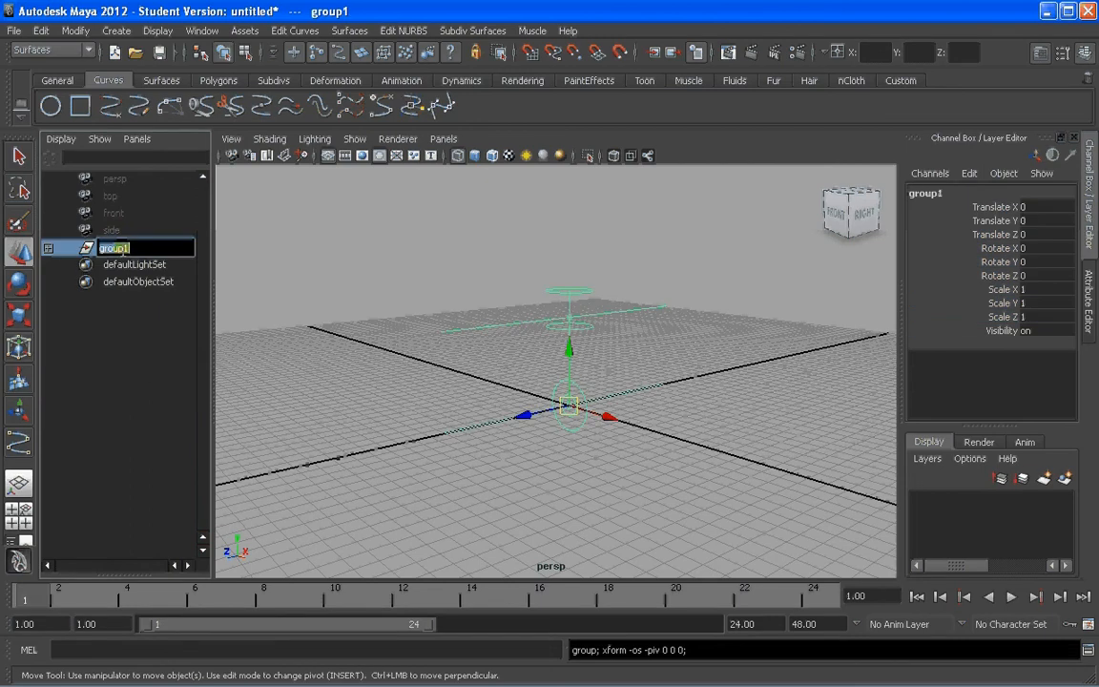
type("workingLines")
key("Return")
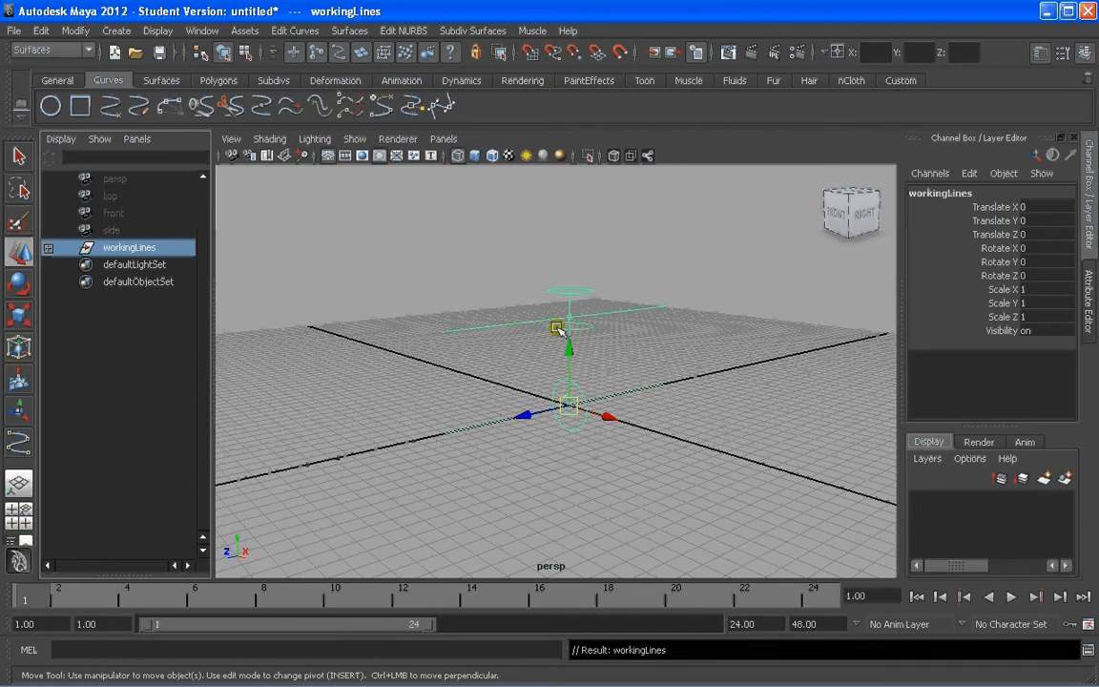